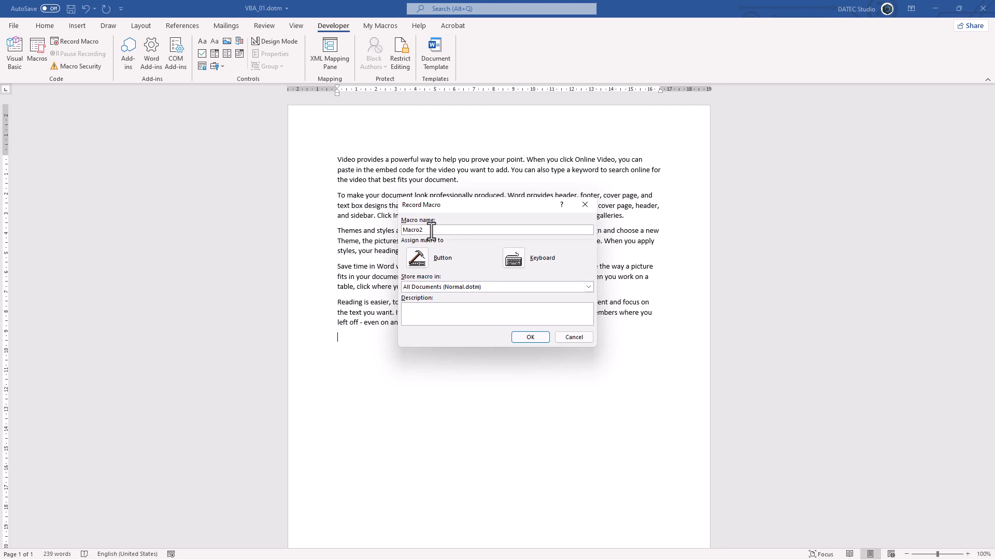
- Start recording a macro named Macro1 in All Documents (Normal.dotm), replacing the existing macro of that name
key(BackSpace)
text(1)
click(527, 335)
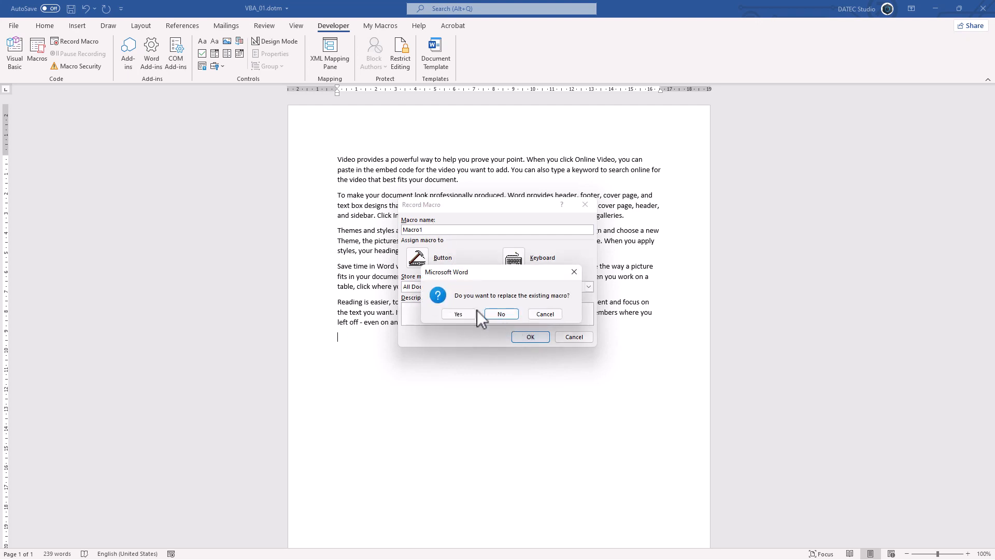
click(462, 313)
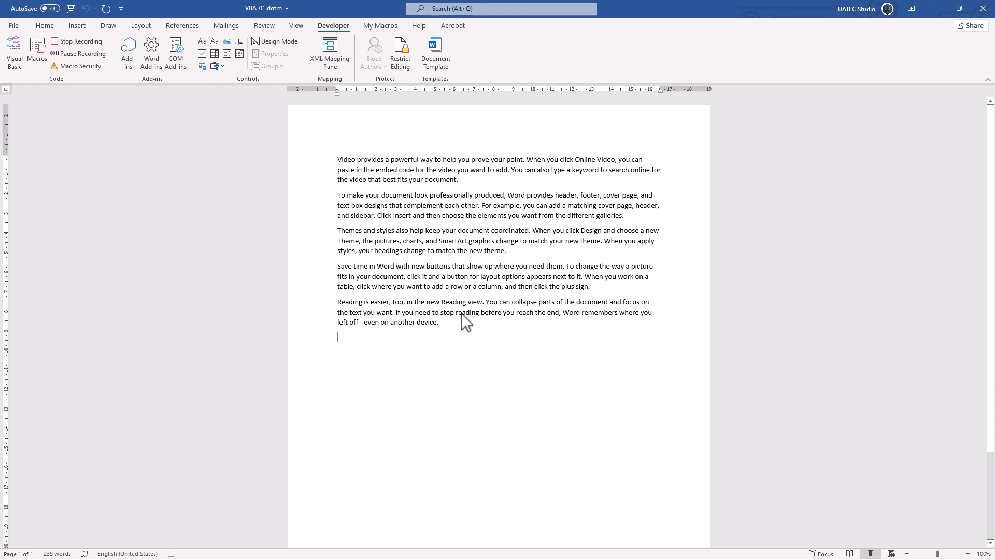
- Make all of the document's text bold
key(ctrl+a)
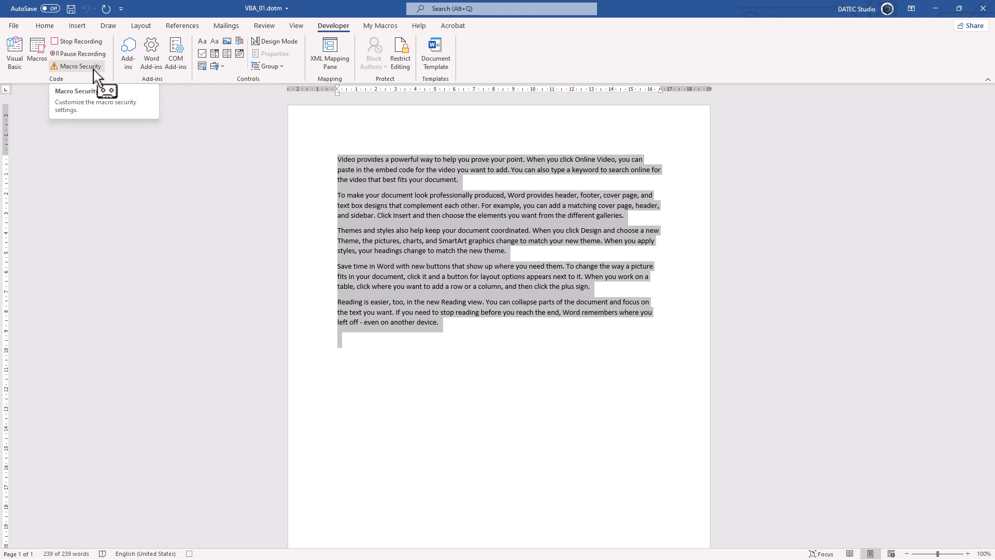
key(ctrl+b)
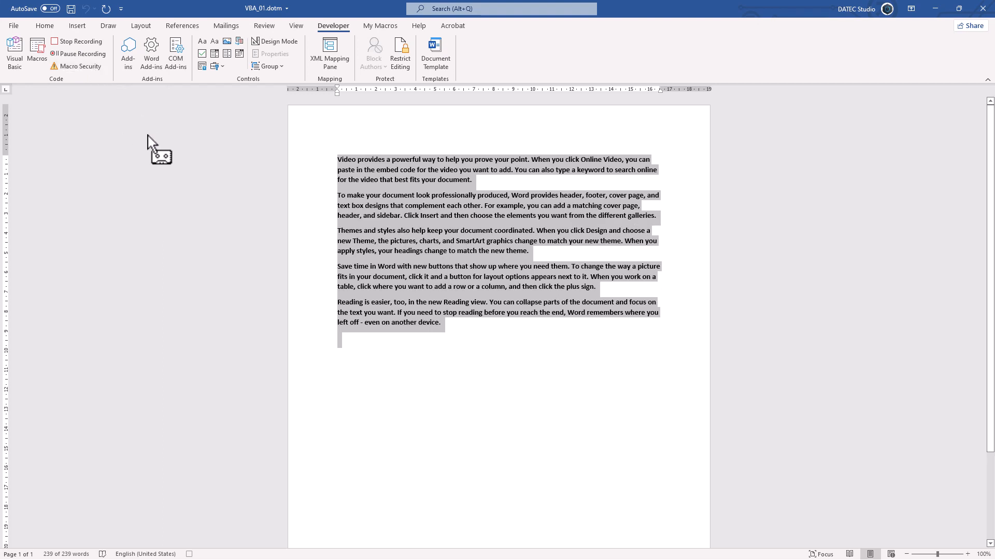
- Replace every "for" with "four" in the document text, and stop the macro recording
key(ctrl+h)
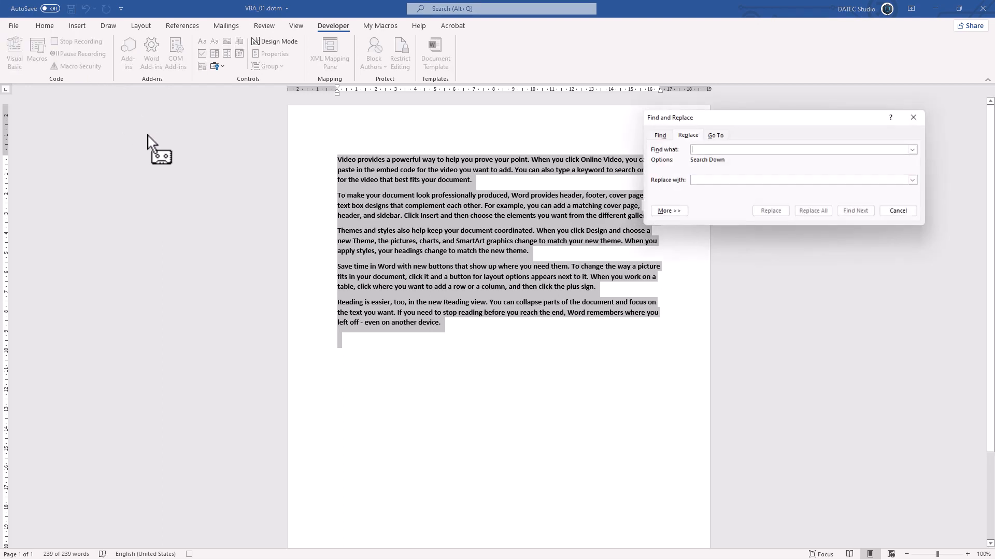
drag(687, 115, 563, 97)
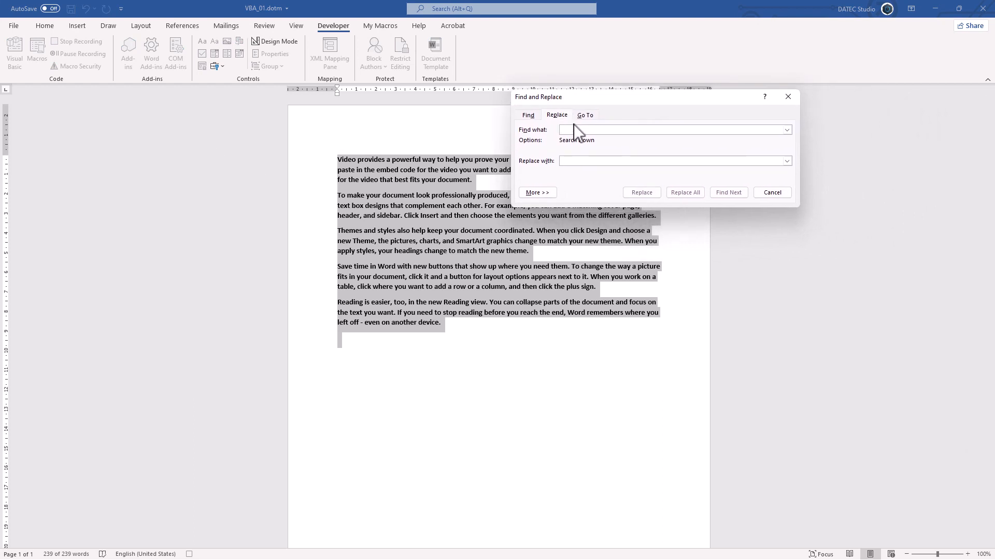
text(f)
text(four)
click(678, 194)
click(487, 316)
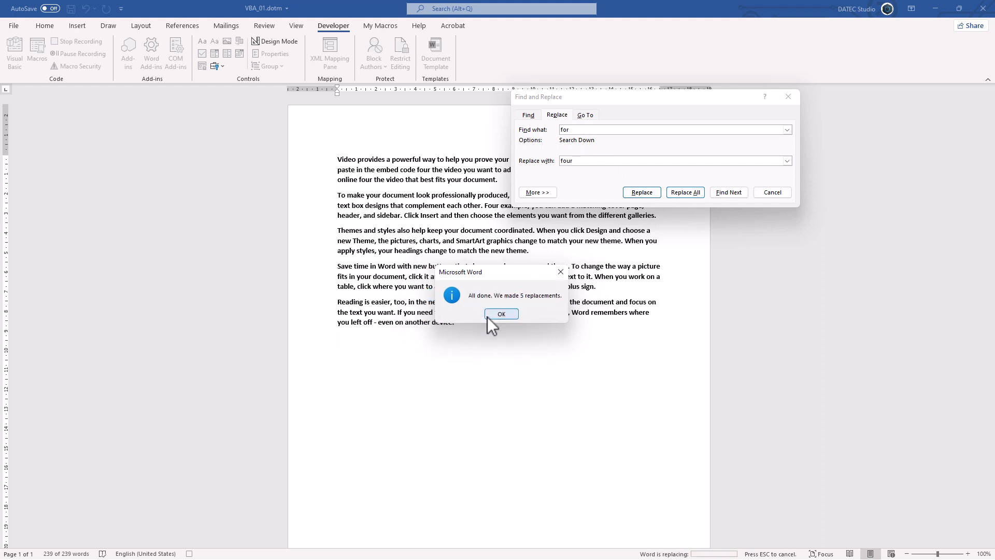
click(507, 313)
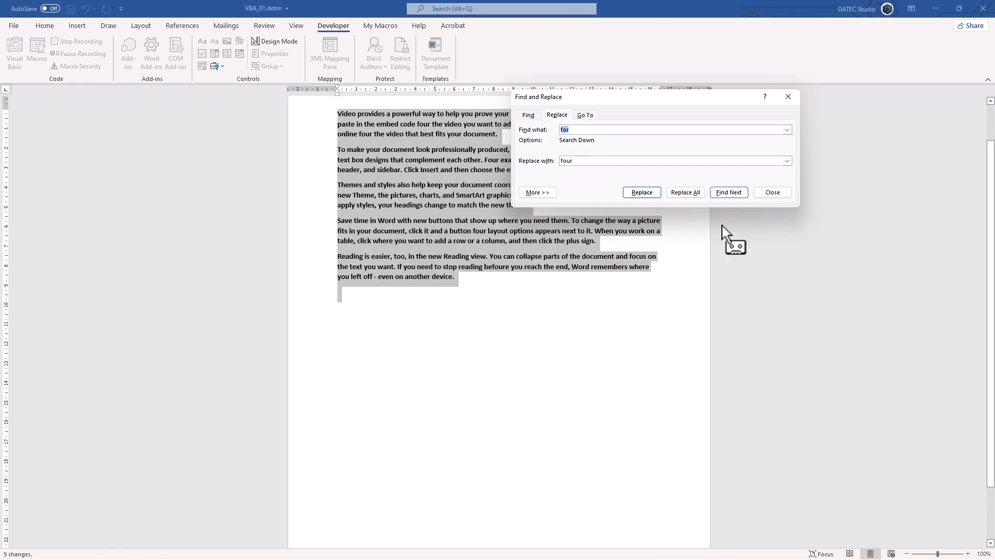
click(766, 193)
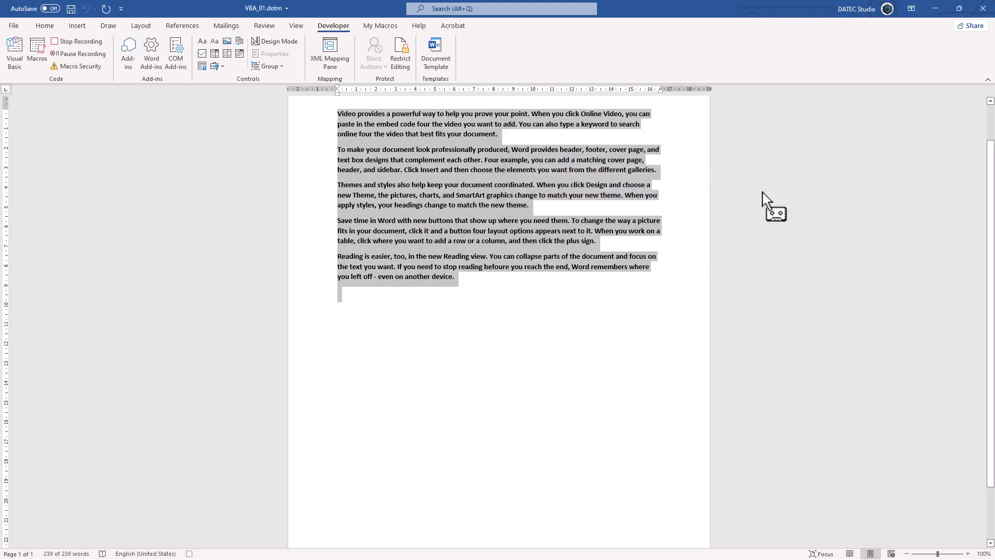
click(92, 43)
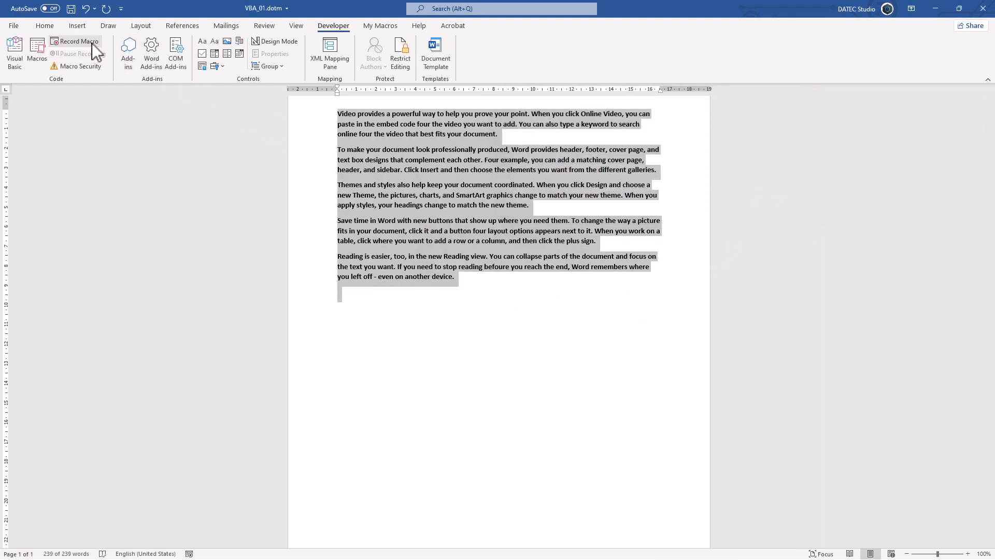
- Open Macro1 for editing from the macros in all active templates and documents
click(36, 52)
click(445, 304)
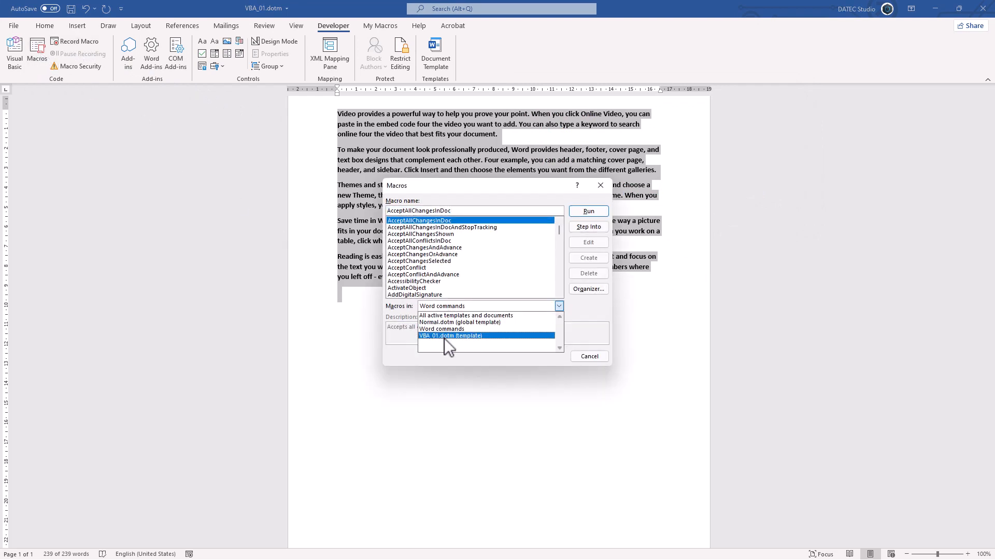
click(443, 336)
click(454, 308)
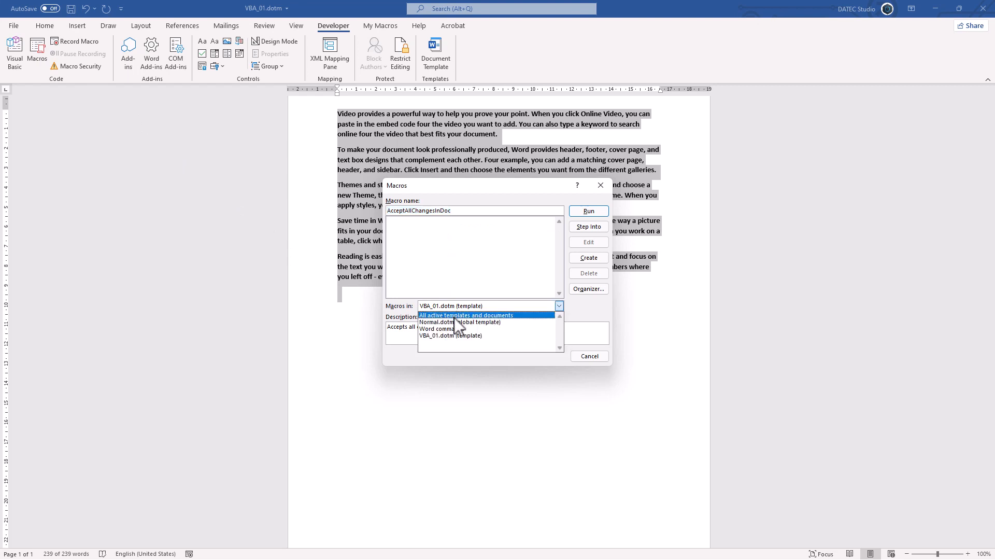
click(457, 316)
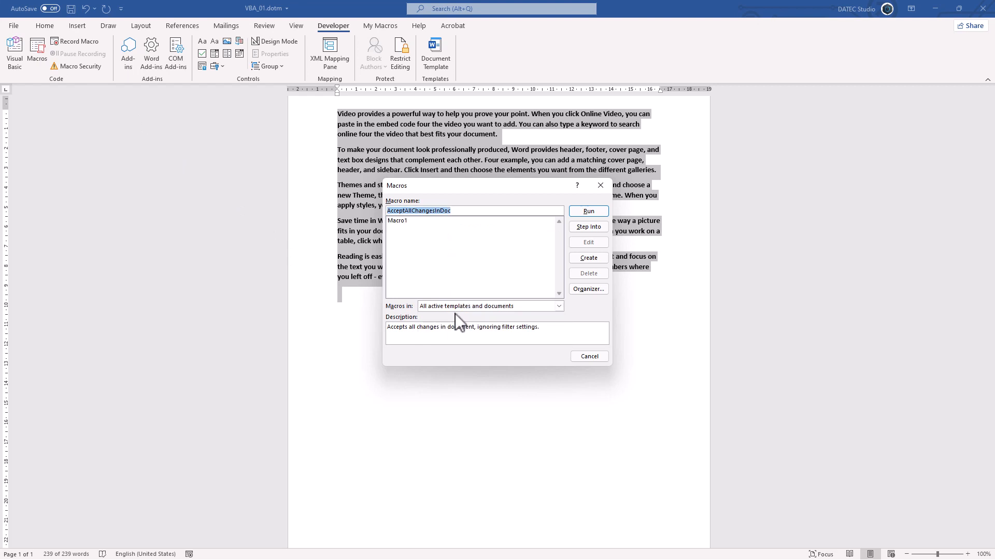
click(399, 222)
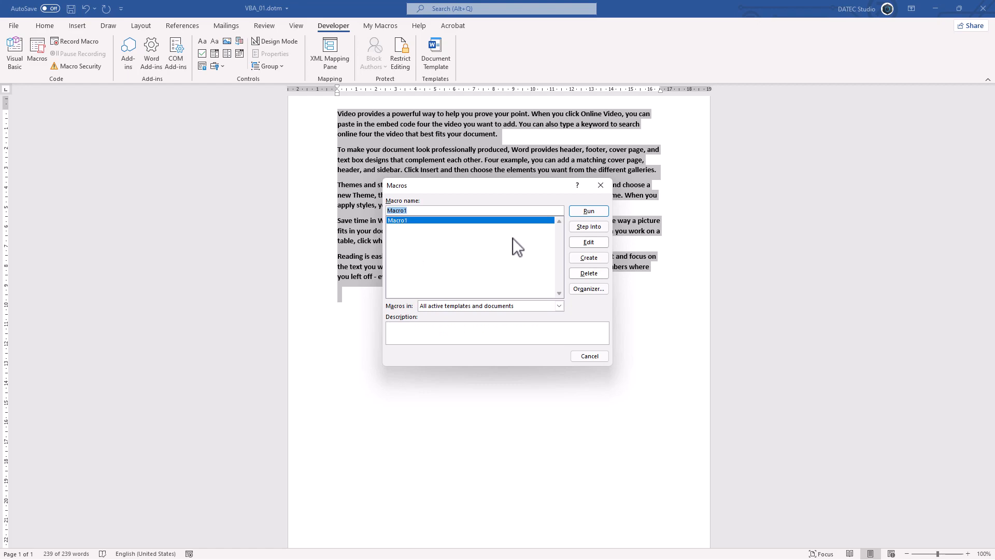
click(588, 243)
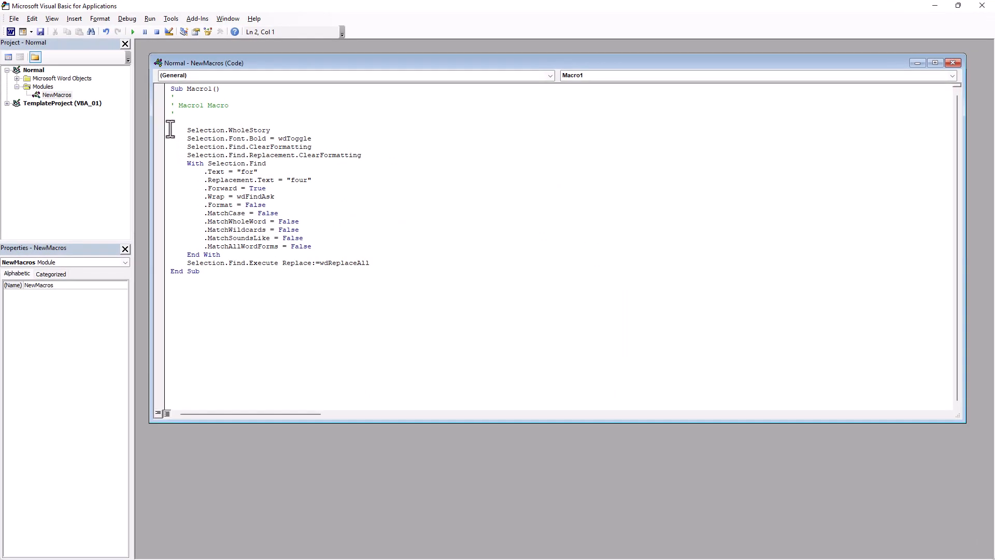
- Delete the entire Macro1 procedure from the NewMacros module
drag(164, 130, 171, 269)
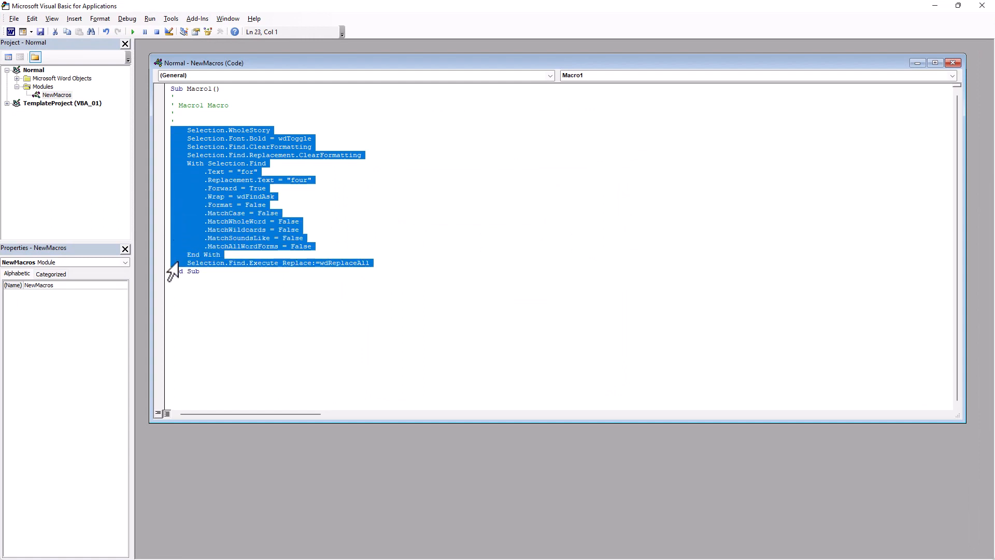
click(187, 270)
drag(220, 298, 134, 91)
key(Delete)
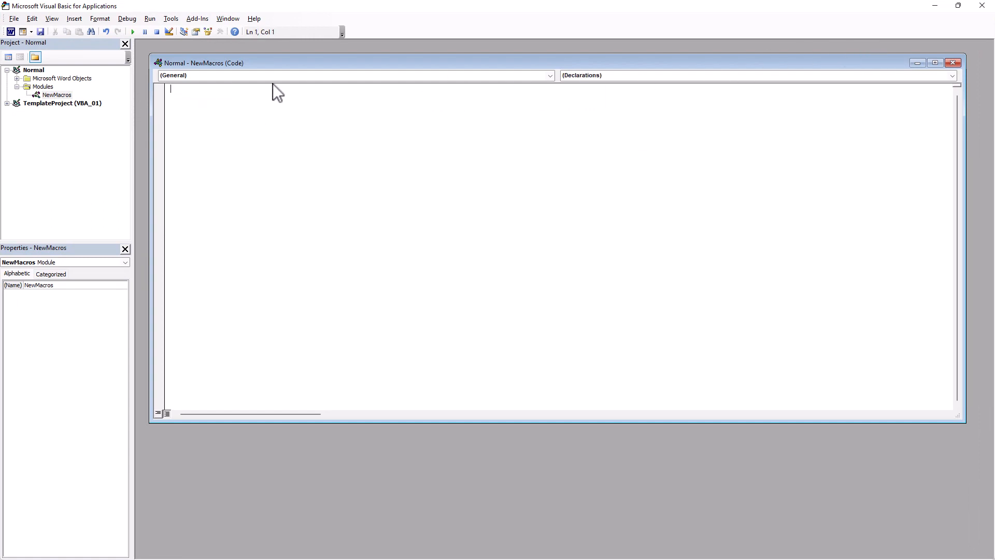
- Switch back to Word and look up the description of ListCommands among the built-in Word commands without running it
click(14, 33)
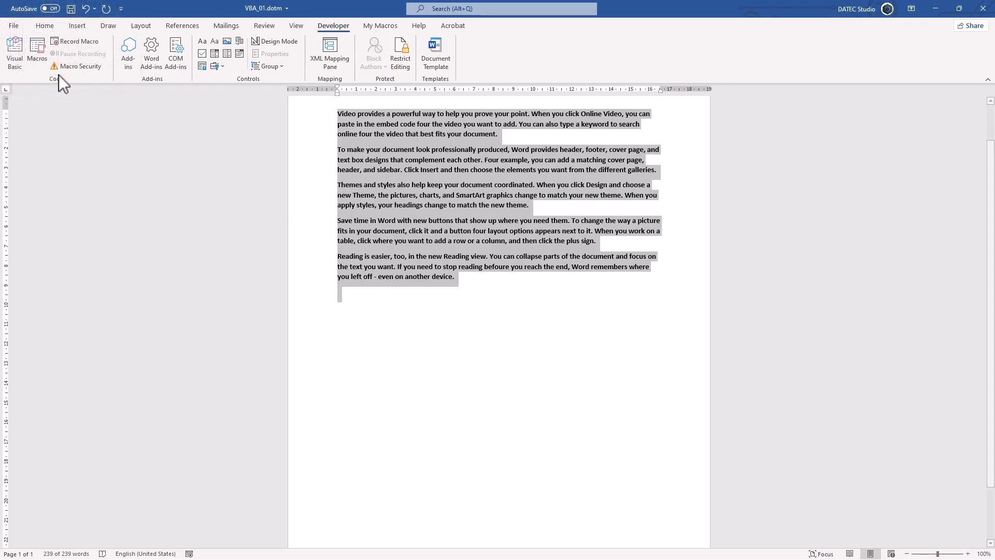
click(40, 58)
click(443, 306)
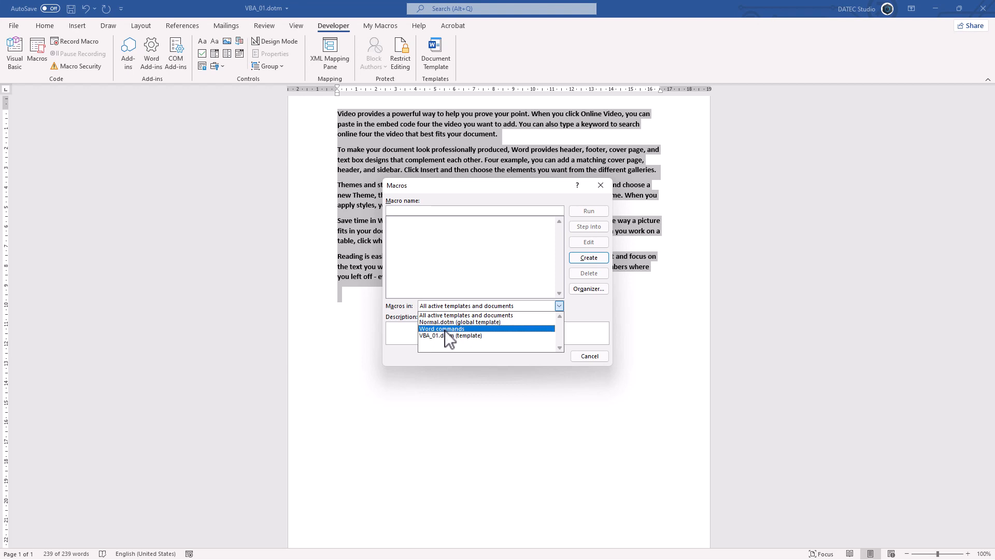
click(445, 329)
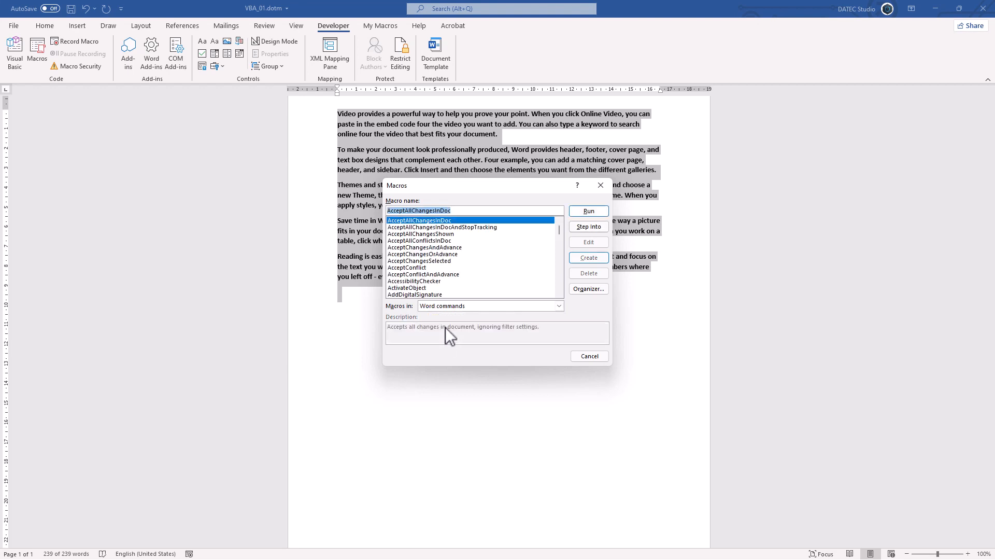
text(lis)
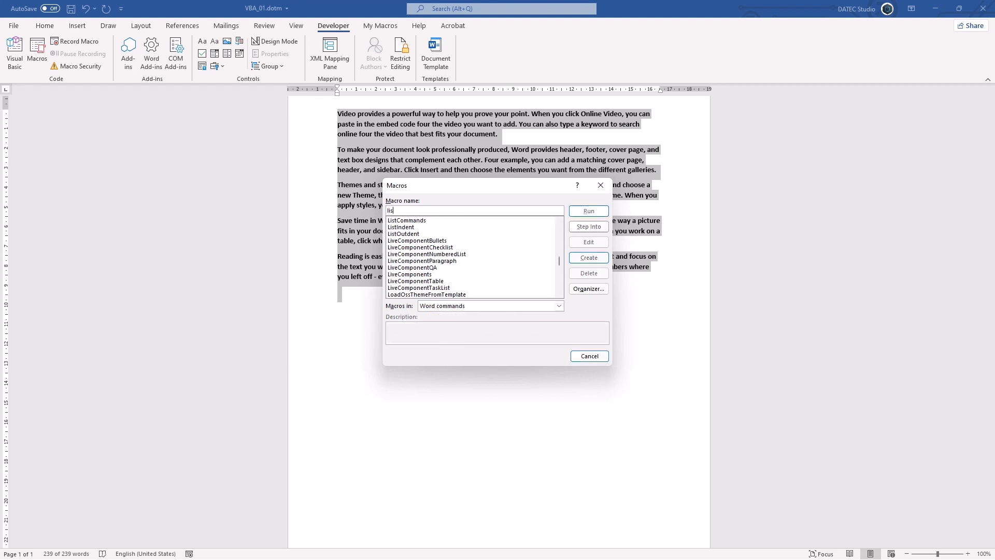
click(416, 221)
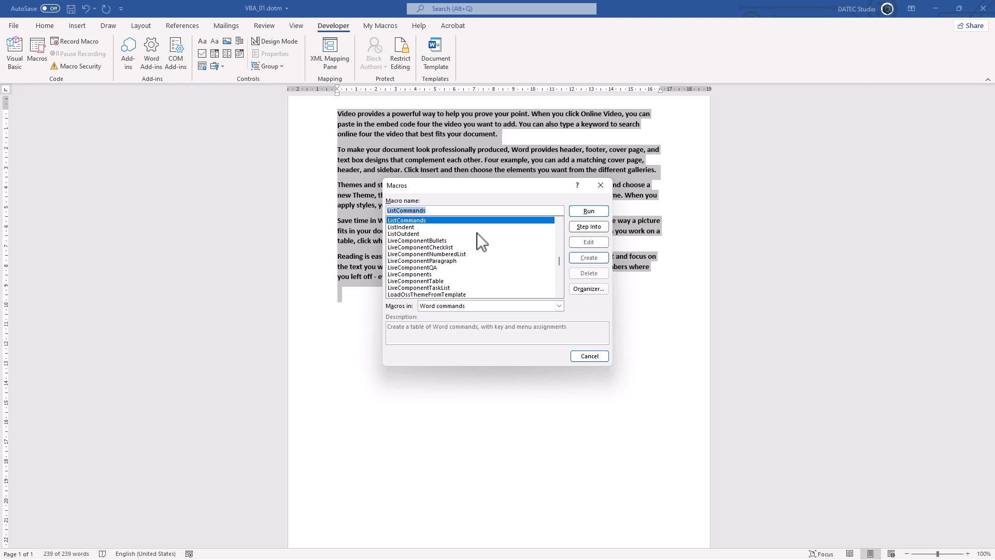
click(587, 355)
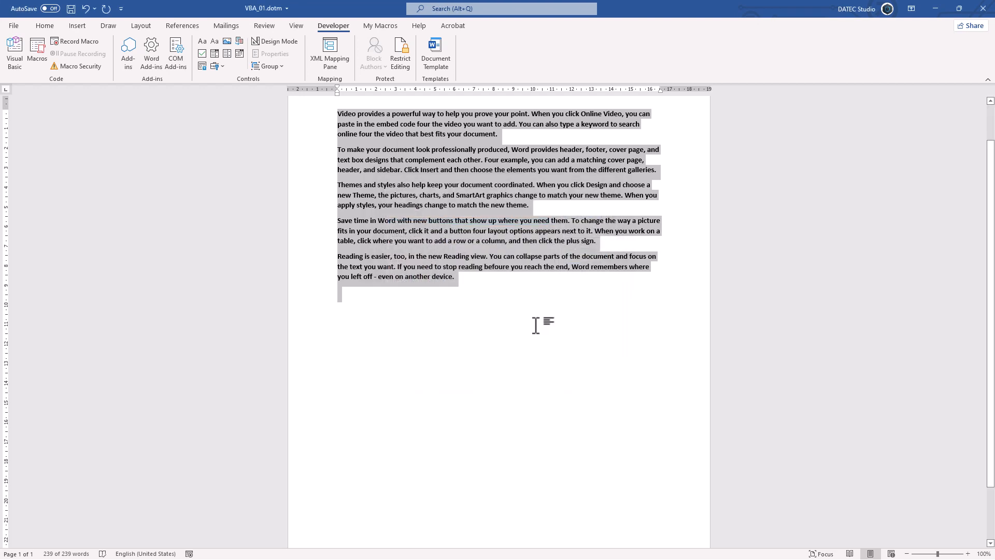
- Start recording Macro1 in All Documents (Normal.dotm) and run ListCommands to create a document listing the current keyboard settings
click(89, 46)
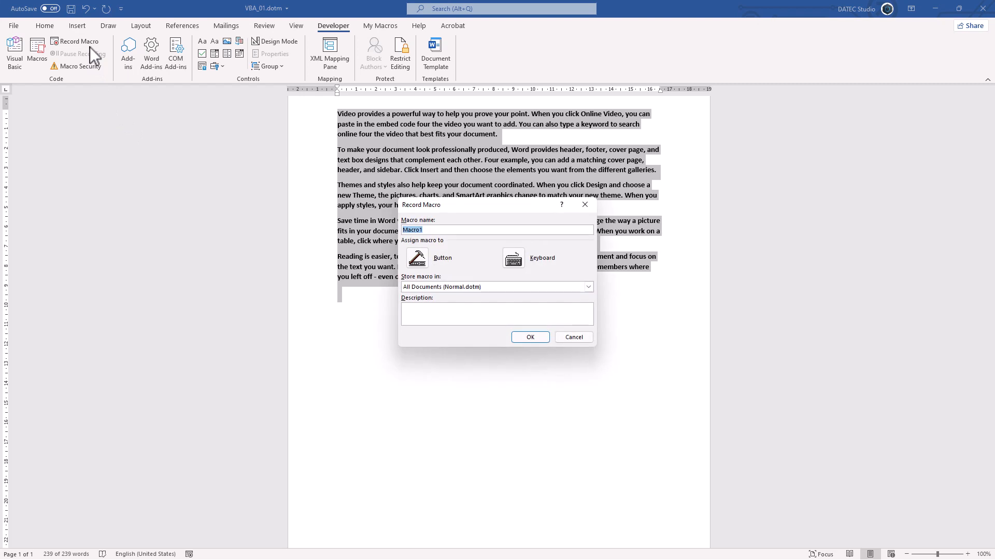
click(533, 341)
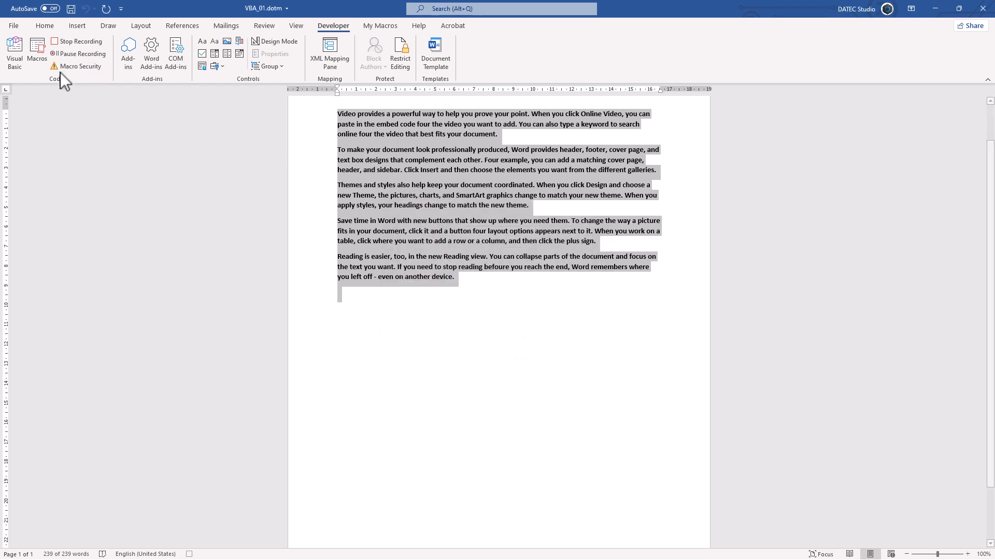
click(45, 58)
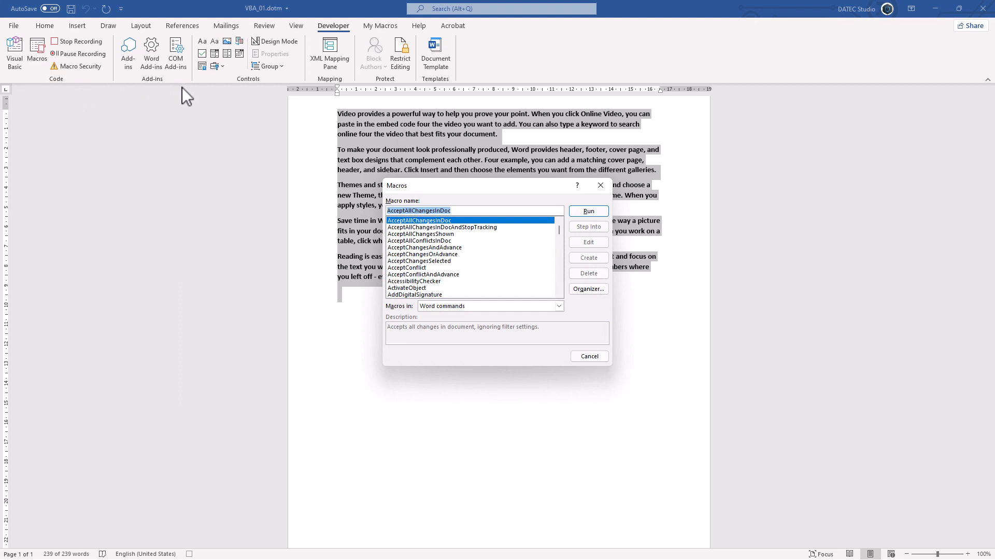
text(li)
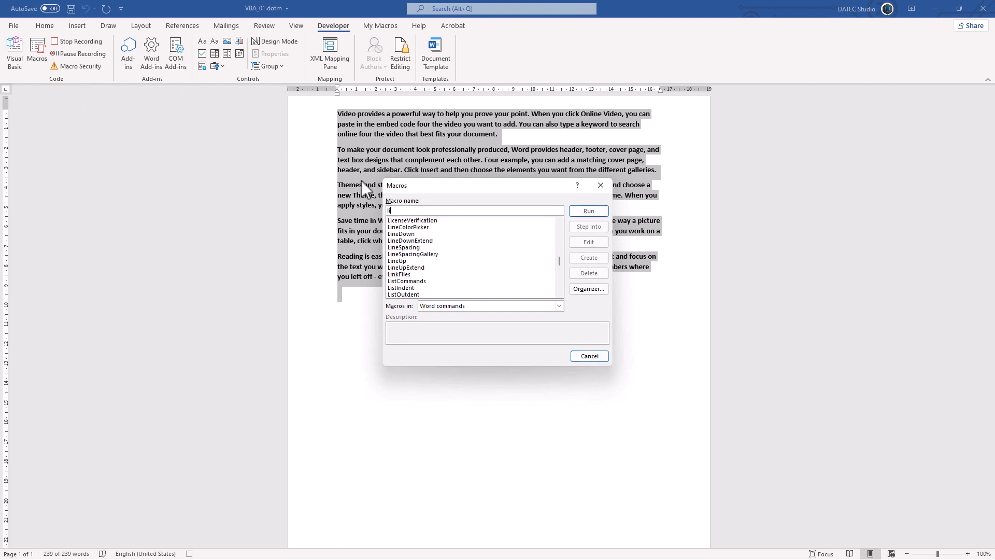
scroll(412, 224, down, 3)
click(414, 220)
click(601, 213)
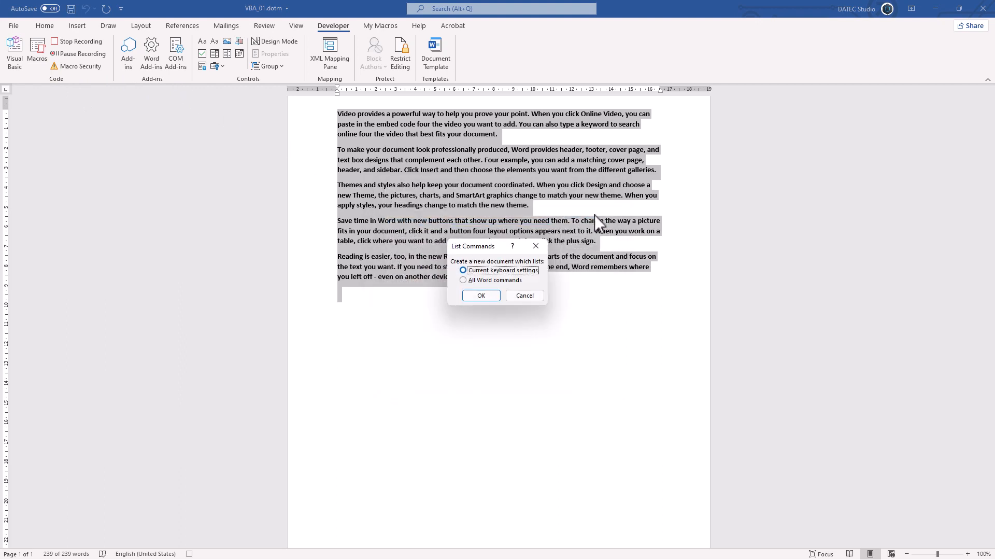
click(490, 297)
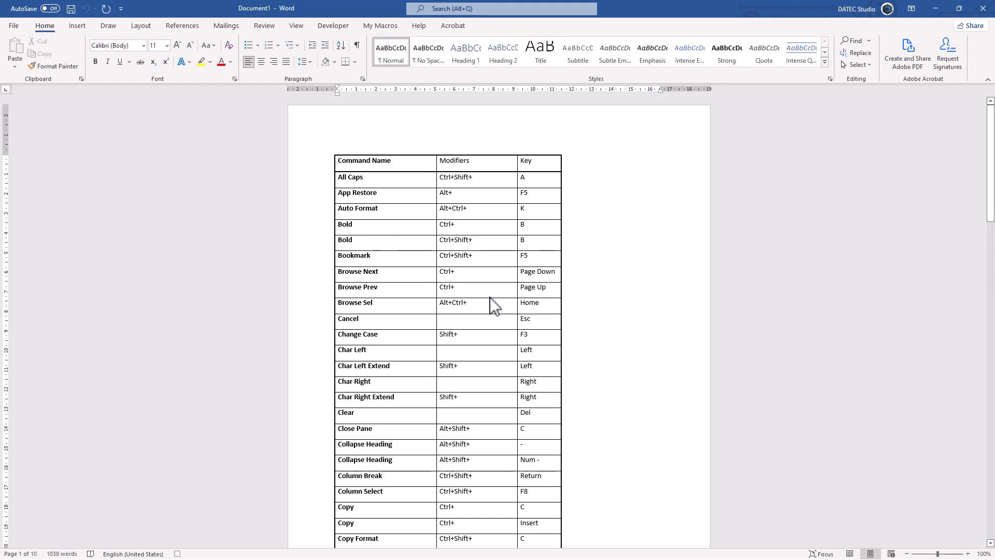
- Stop the macro recording and close the generated keyboard settings document without saving it
click(333, 26)
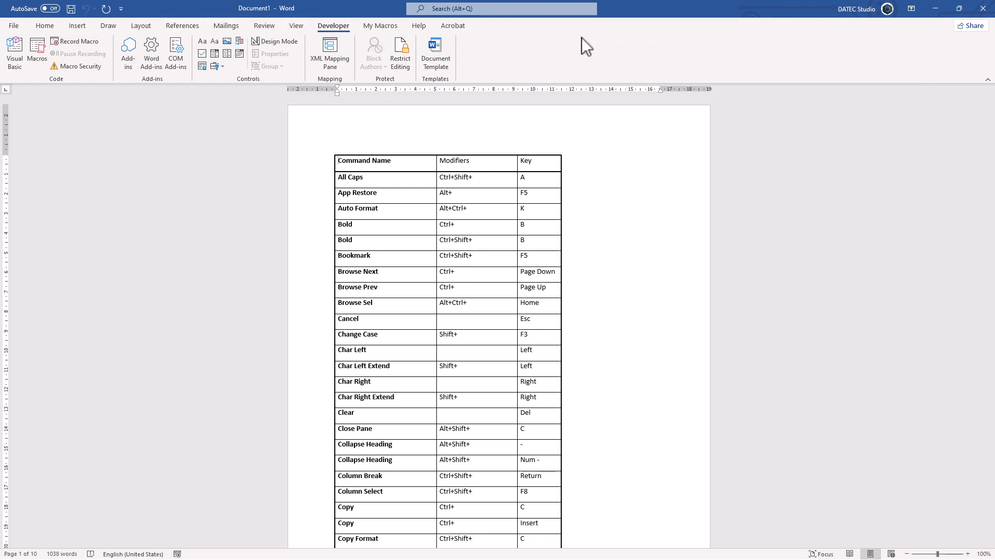
click(983, 8)
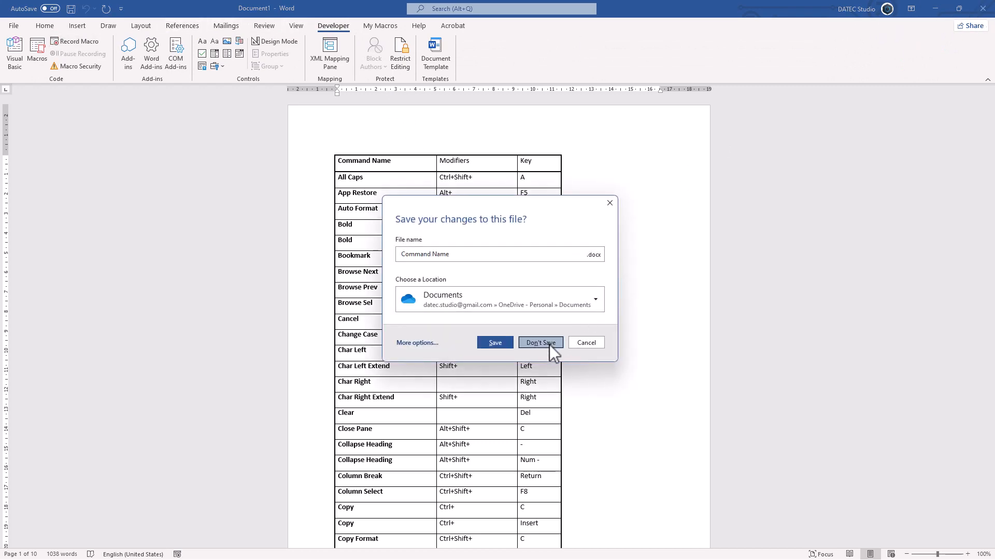
click(548, 343)
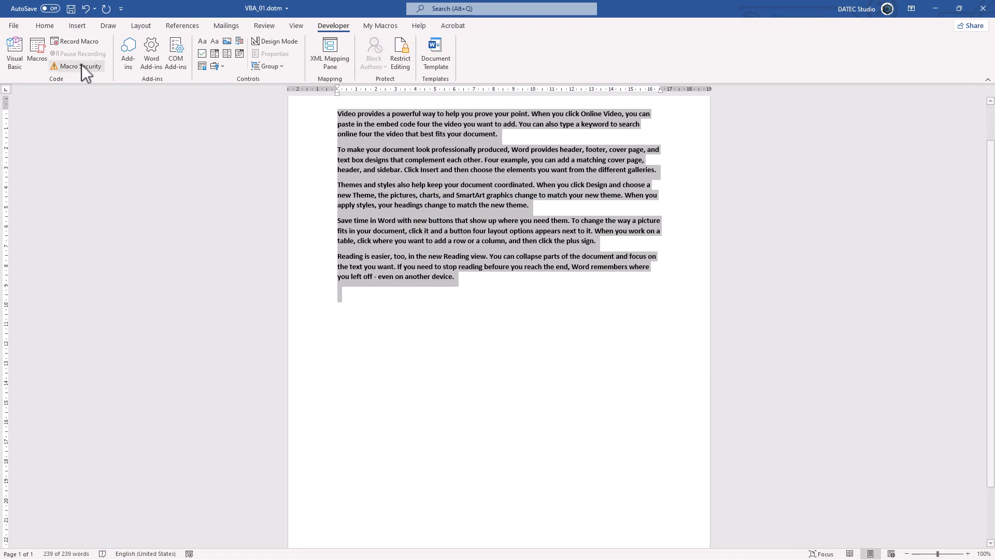
- Open Macro1 for editing from all active templates and documents and examine its recorded ListCommands code lines
click(36, 49)
click(449, 306)
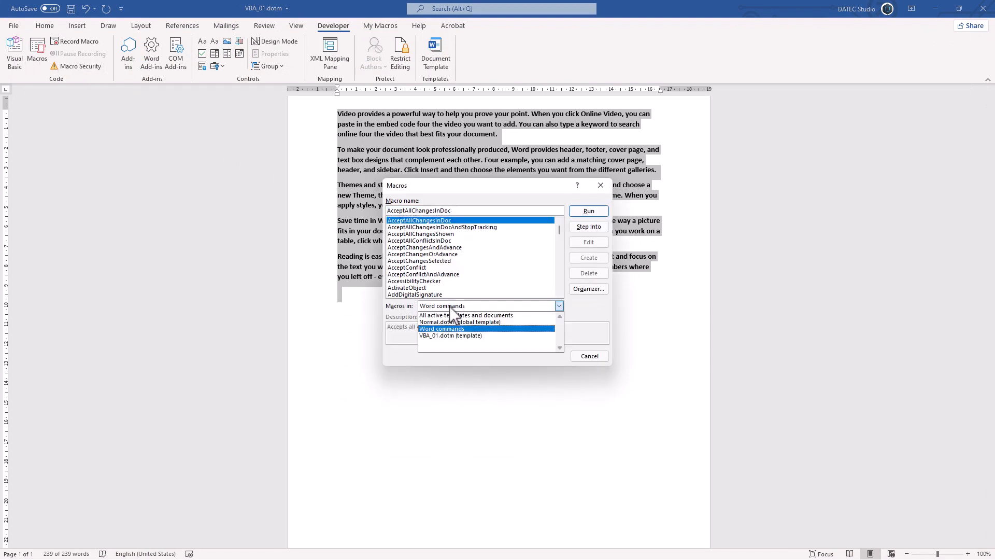
click(446, 328)
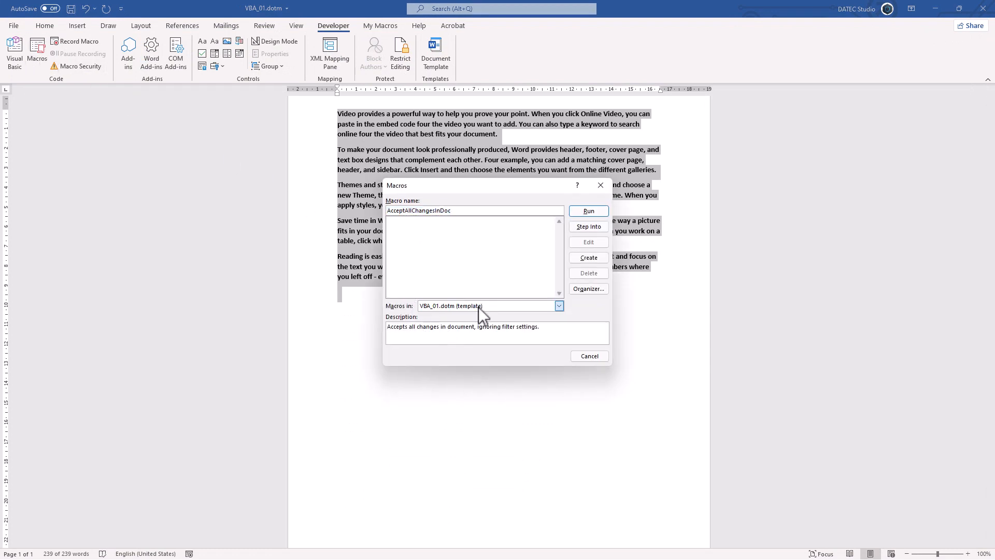
click(477, 307)
click(473, 315)
click(400, 219)
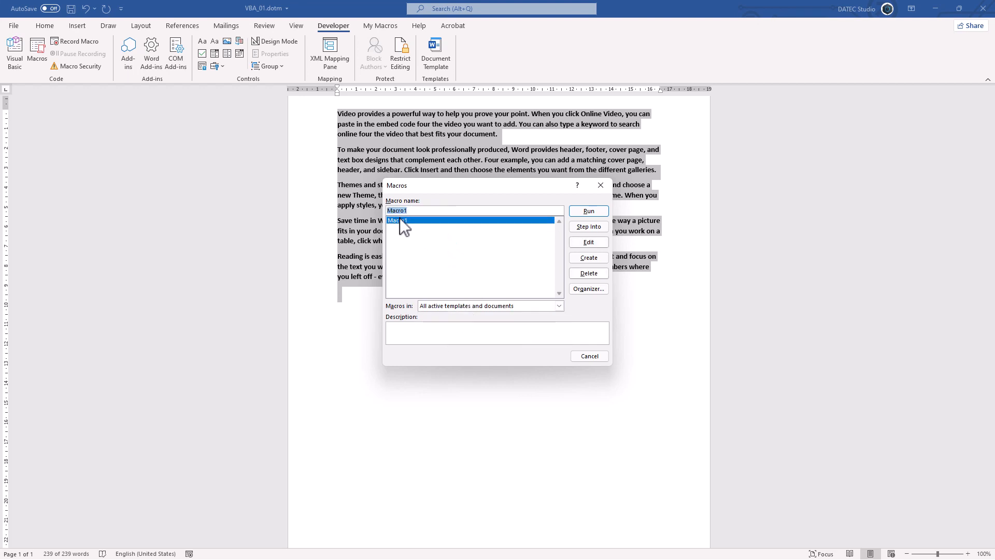
click(580, 243)
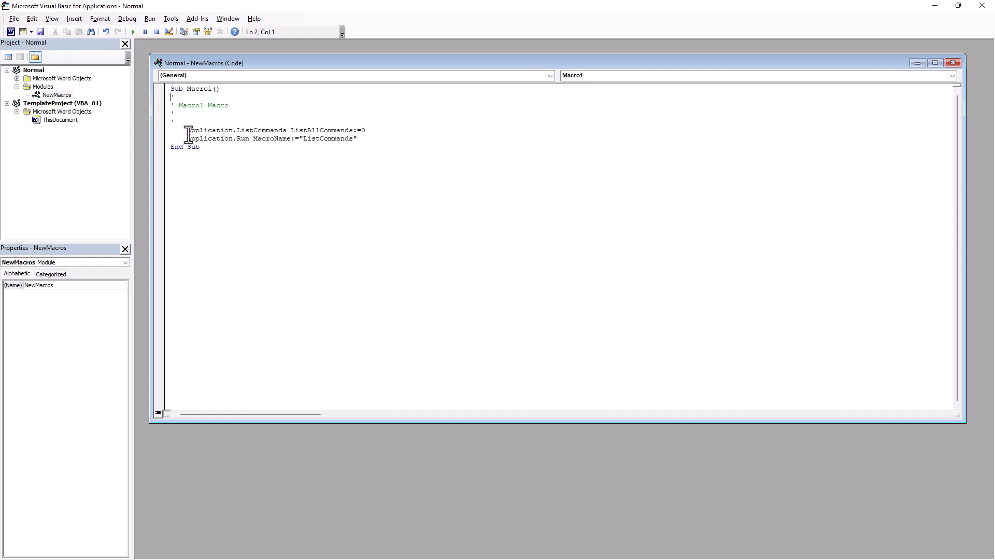
drag(187, 130, 391, 140)
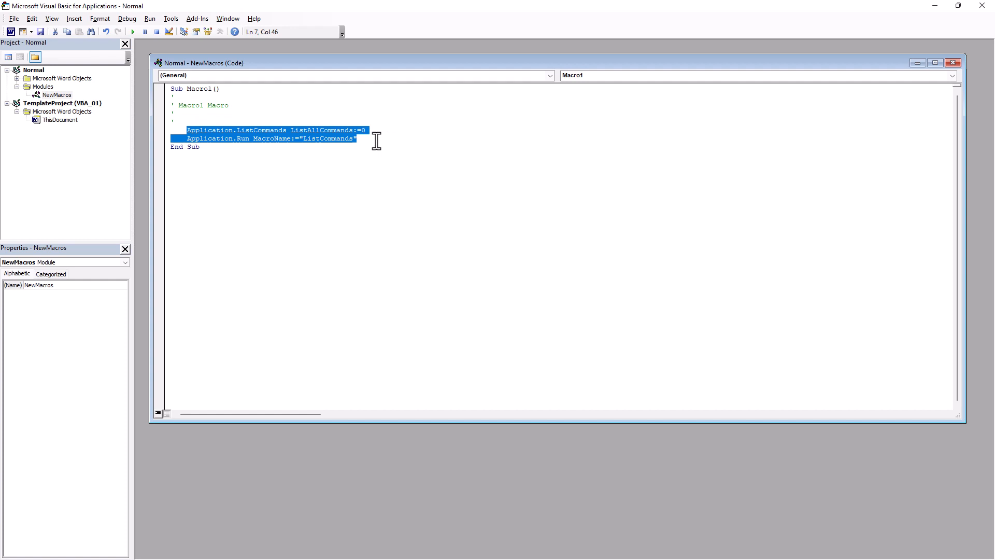
click(376, 141)
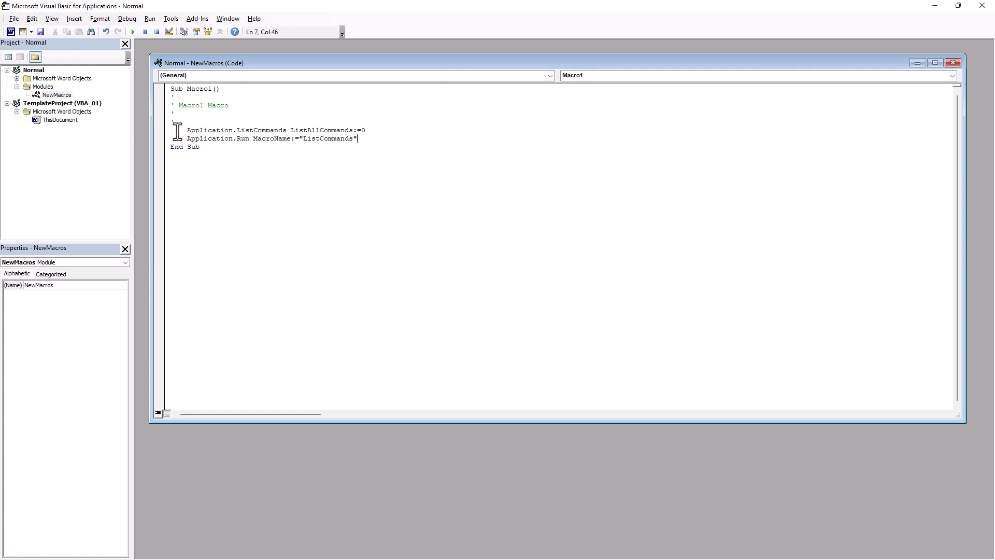
- Delete the entire Macro1 procedure with the ListCommands code and close the Visual Basic editor to return to Word
drag(200, 148, 157, 89)
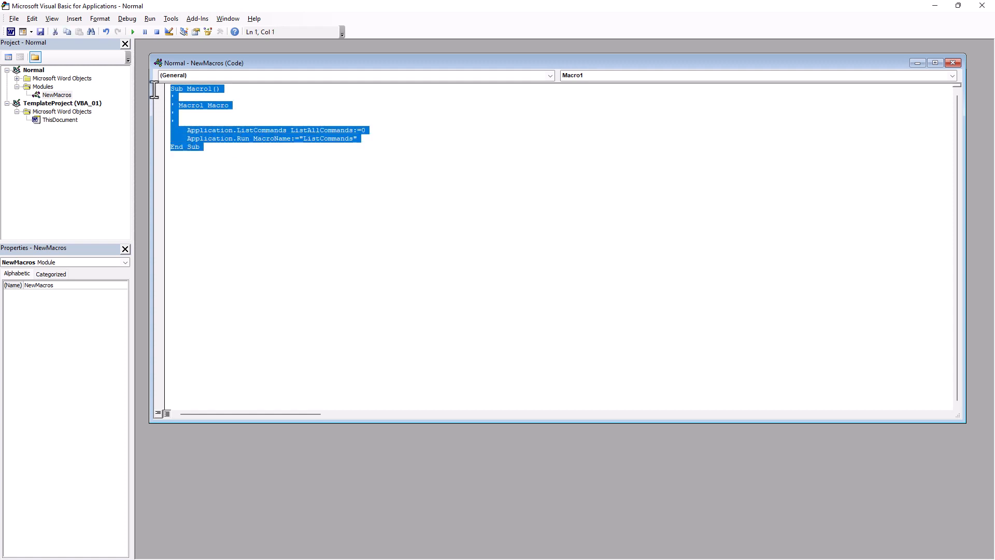
key(Delete)
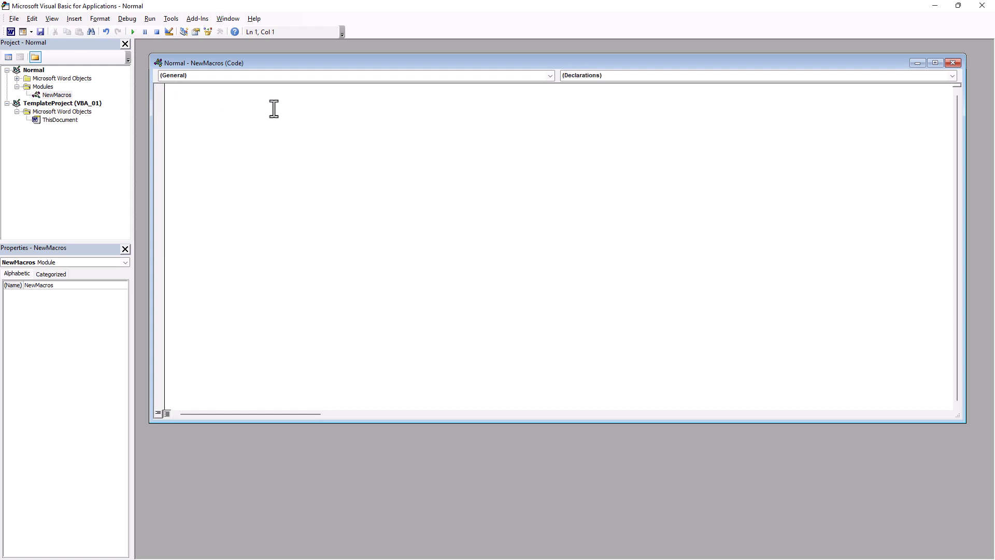
click(981, 6)
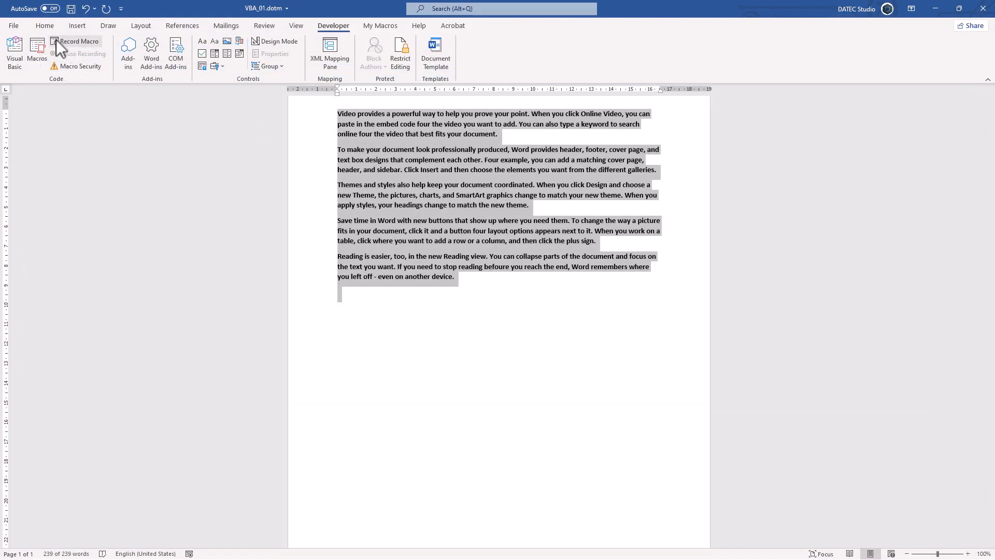
- Examine the basic and advanced Font dialog settings for the selected text, previewing Small caps without applying any change
click(47, 25)
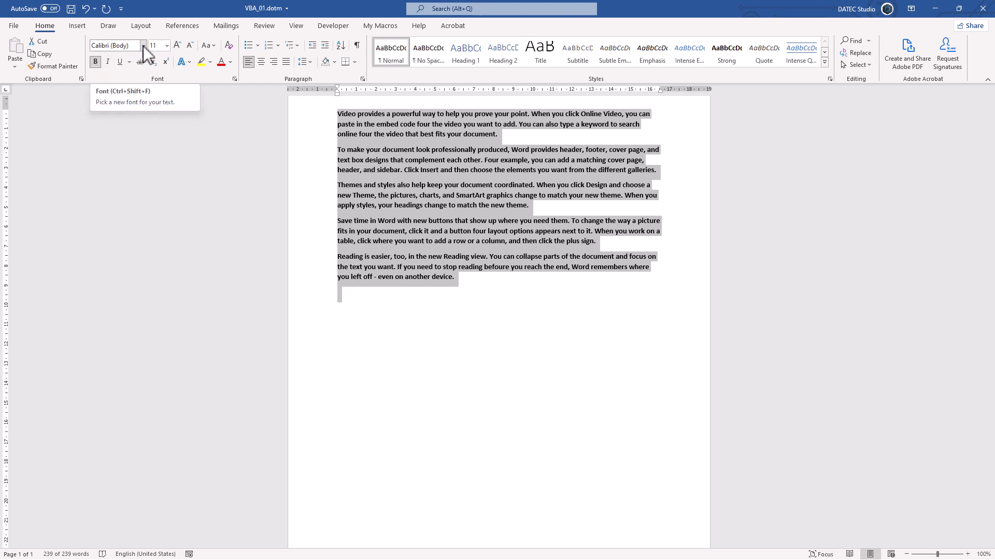
click(235, 78)
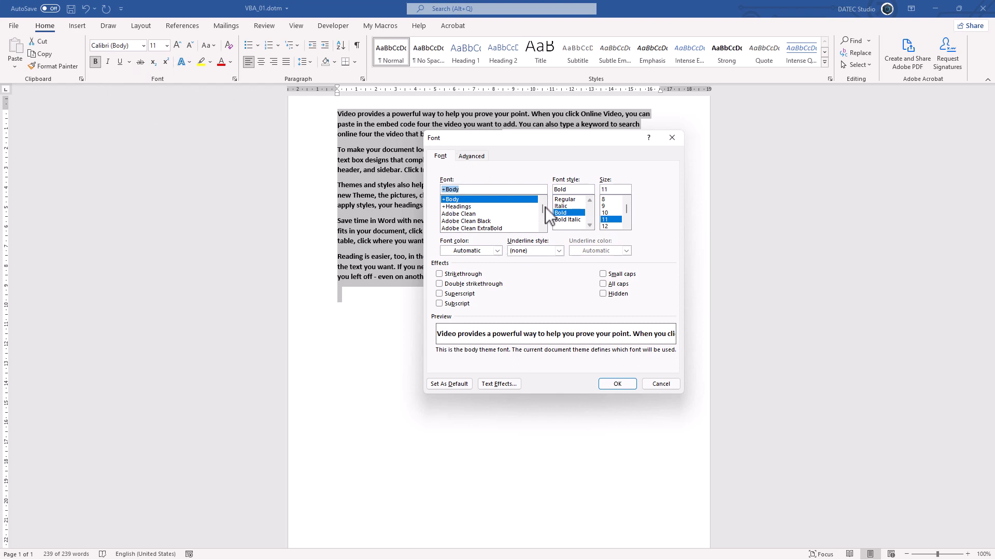
click(477, 157)
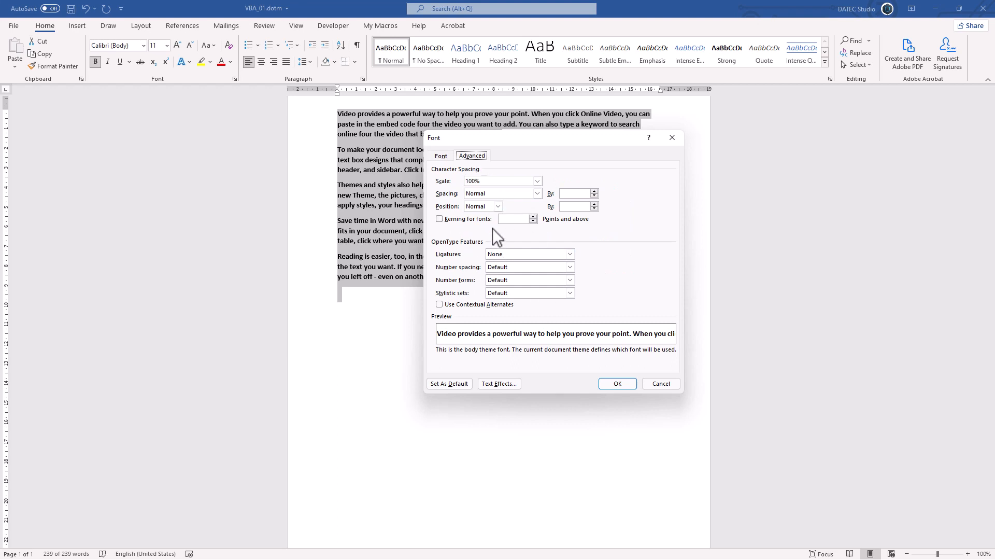
click(442, 157)
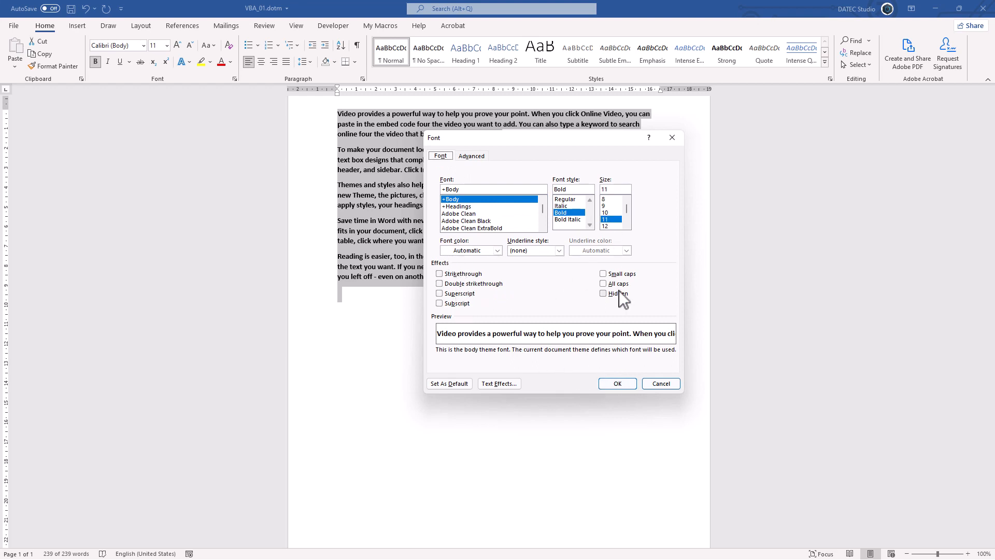
click(613, 275)
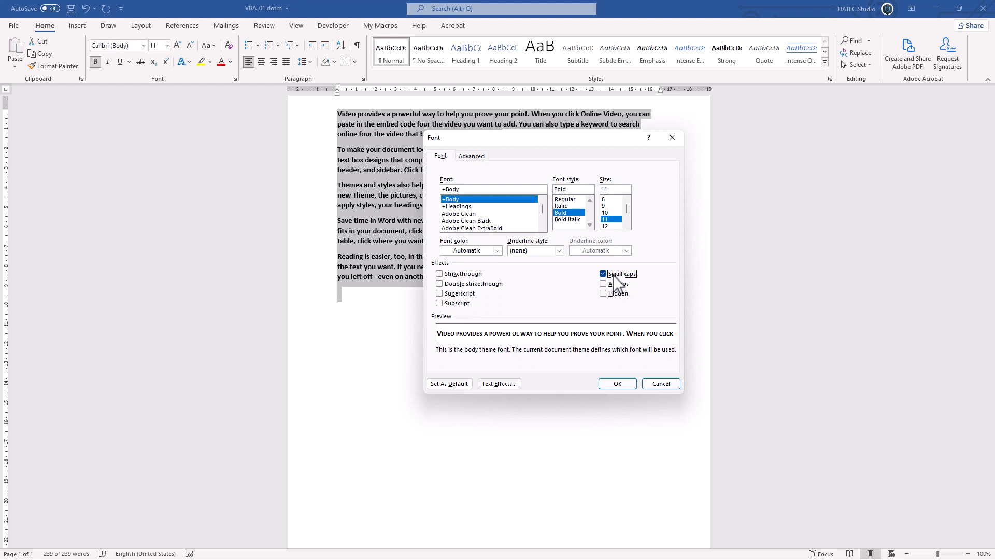
click(614, 274)
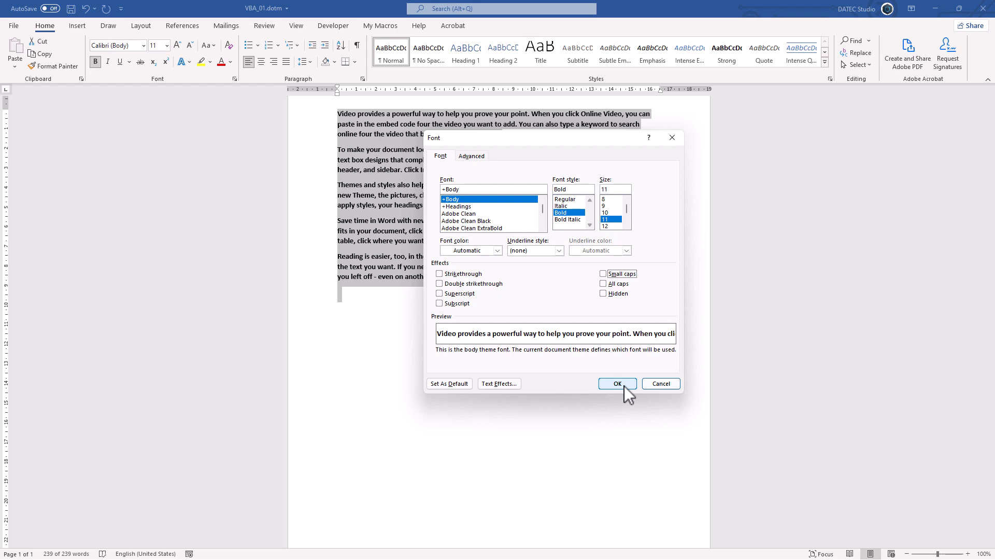
click(651, 387)
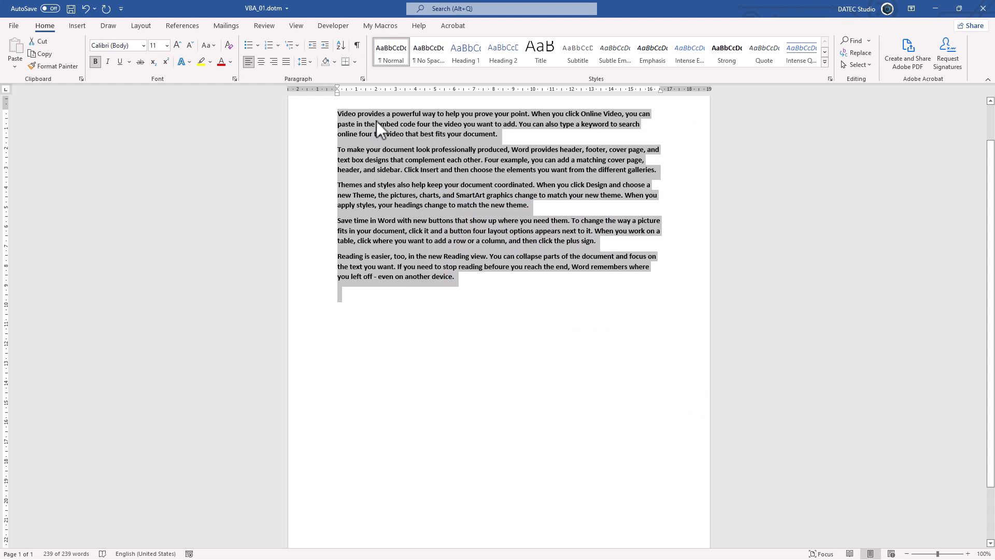
- Start recording Macro1 in All Documents (Normal.dotm) and apply the Font dialog to the selected text with its existing settings
click(341, 29)
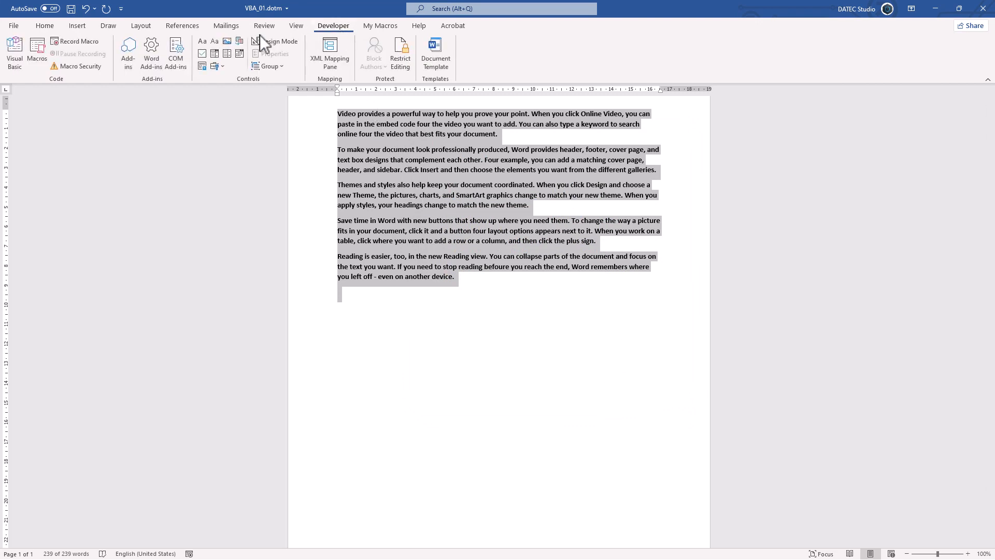
click(90, 46)
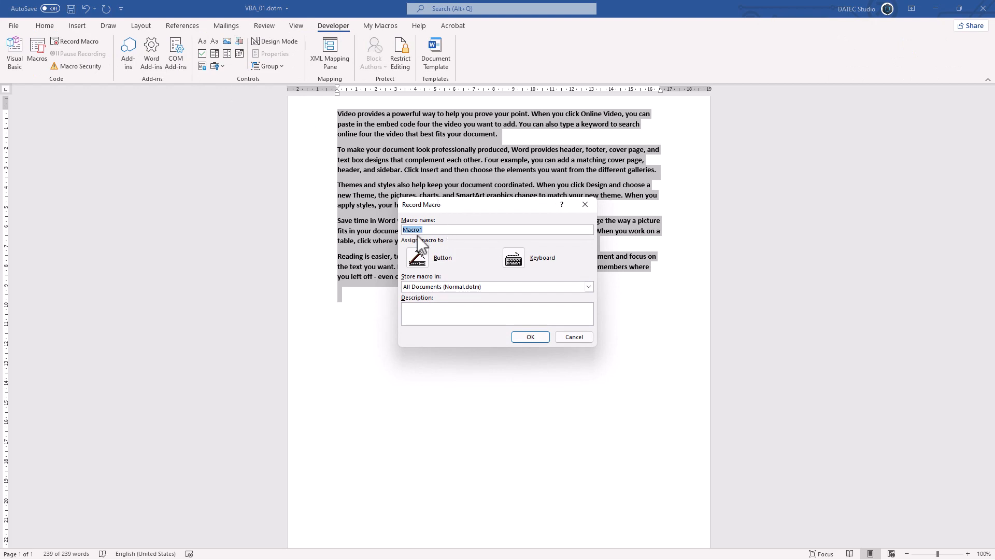
click(529, 338)
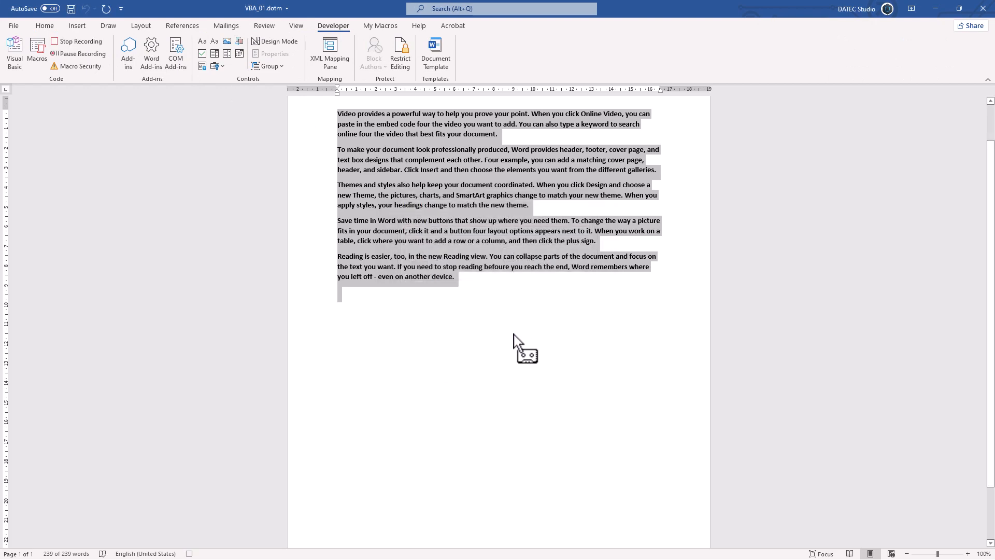
click(51, 30)
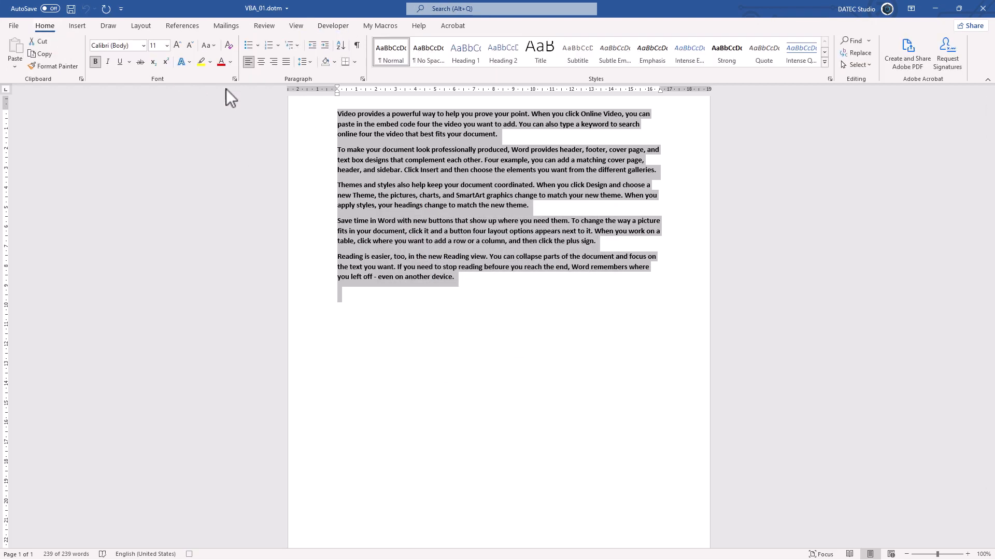
click(235, 80)
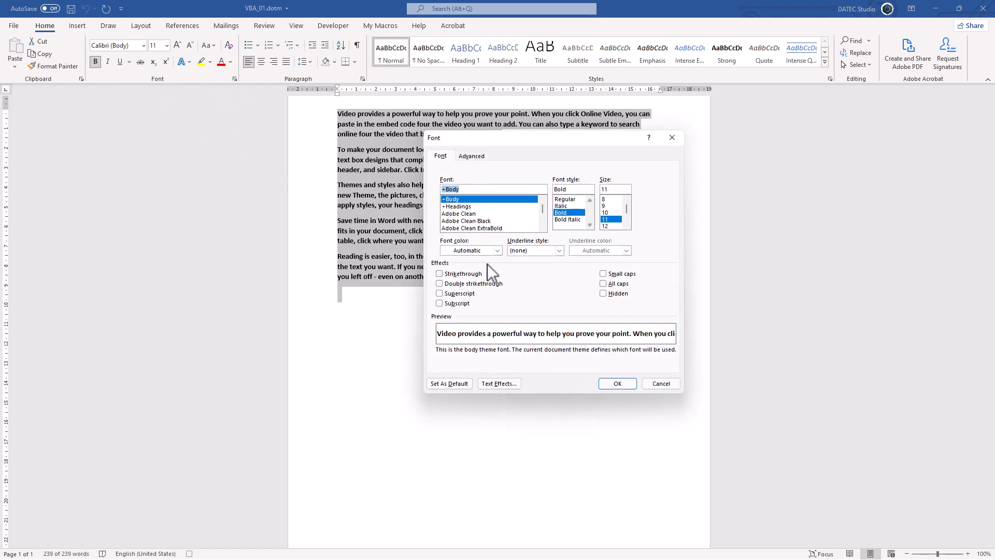
click(618, 383)
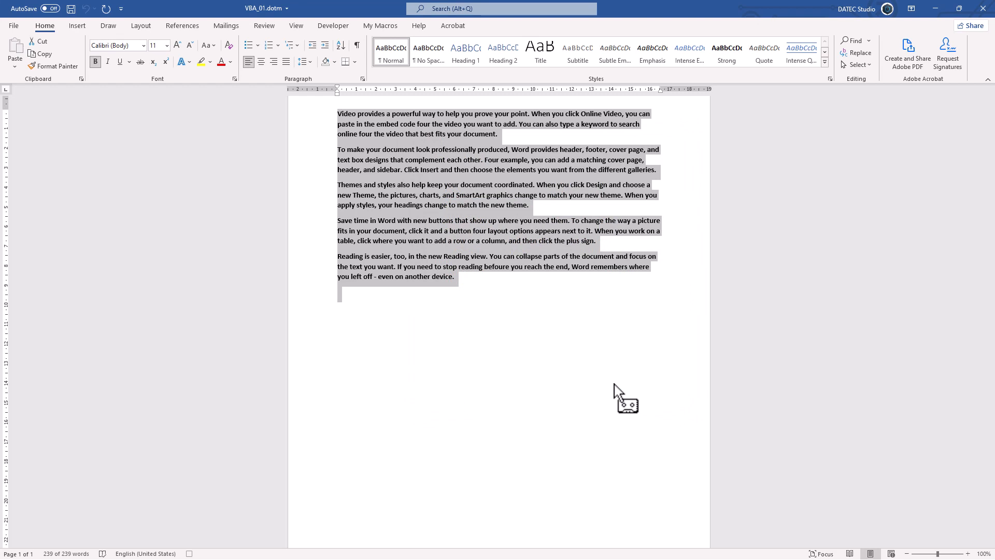
- Stop the macro recording and open the recorded Macro1 for editing in the Visual Basic editor
click(338, 29)
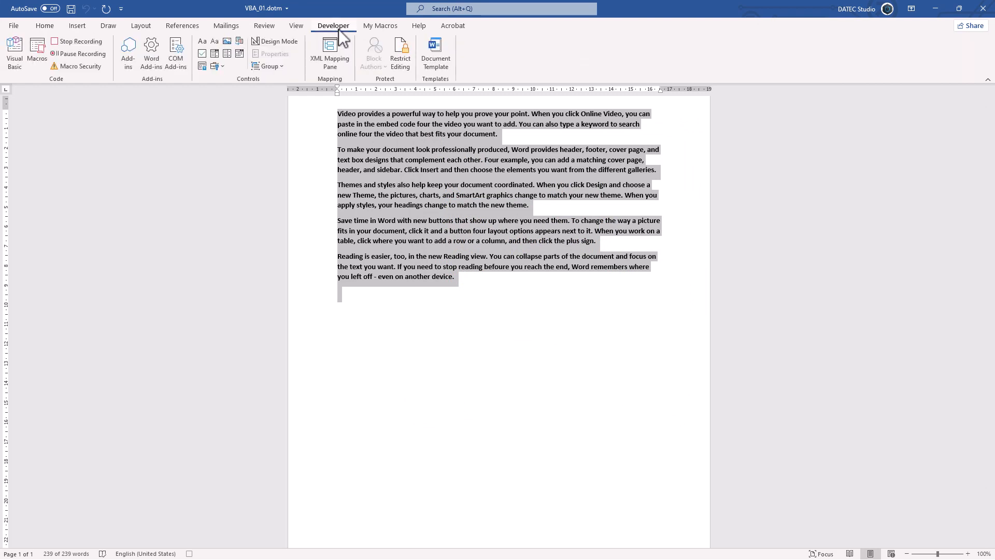
click(86, 43)
click(45, 51)
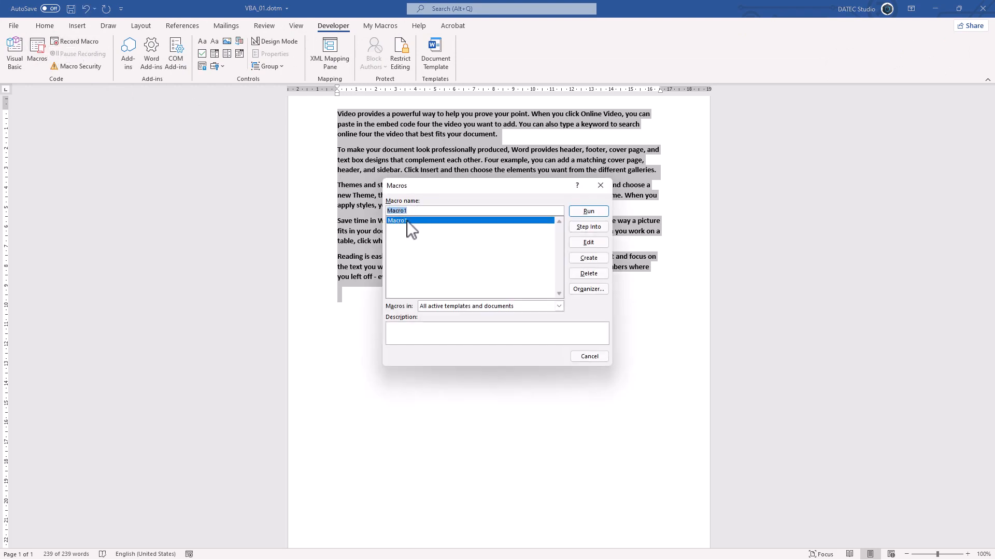
click(589, 242)
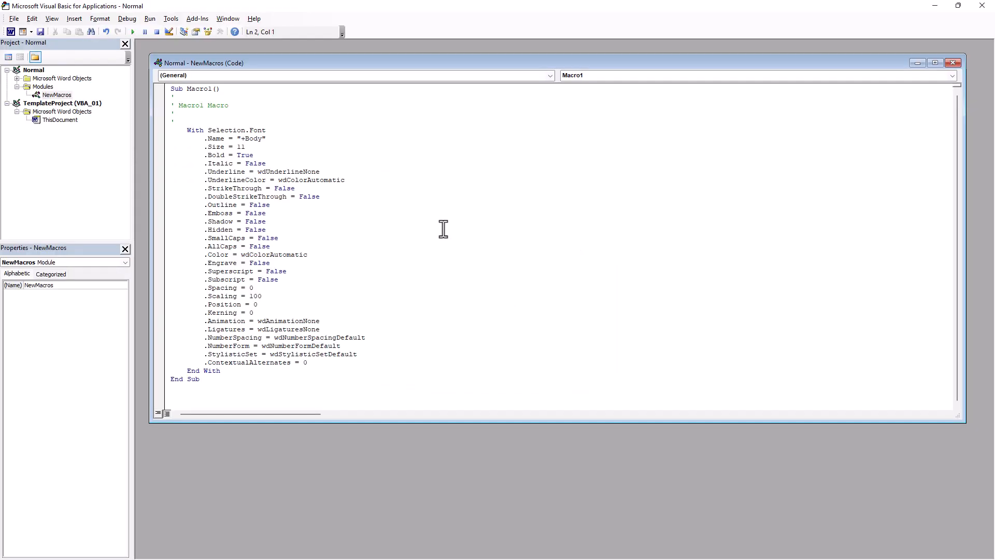
- Examine the With Selection.Font block in Macro1, including the Selection.Font object and its property lines
drag(165, 131, 201, 372)
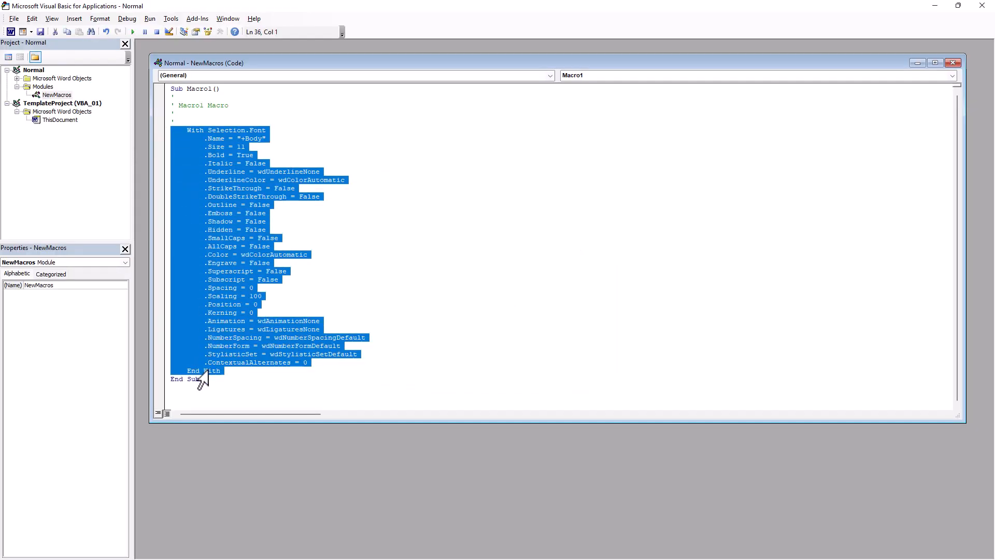
click(229, 240)
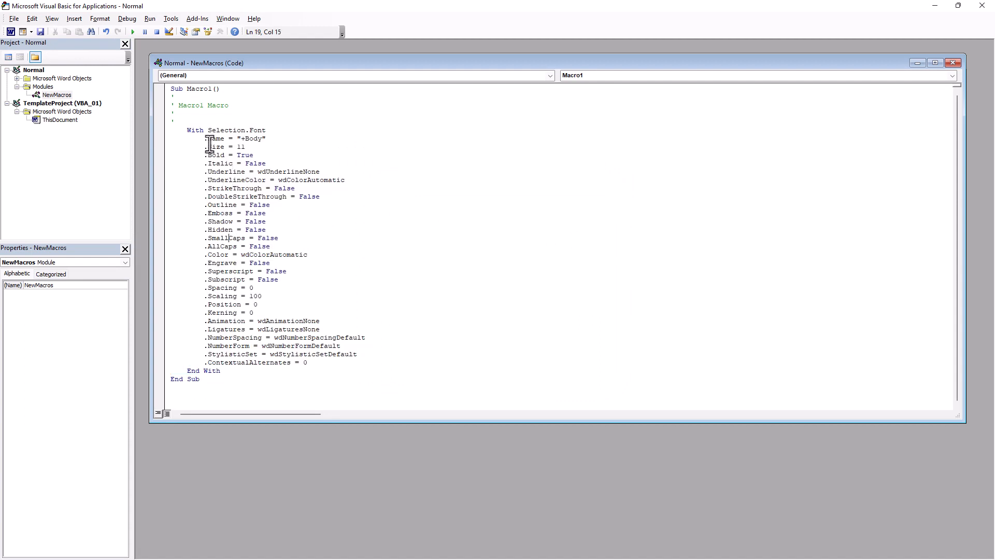
double_click(189, 132)
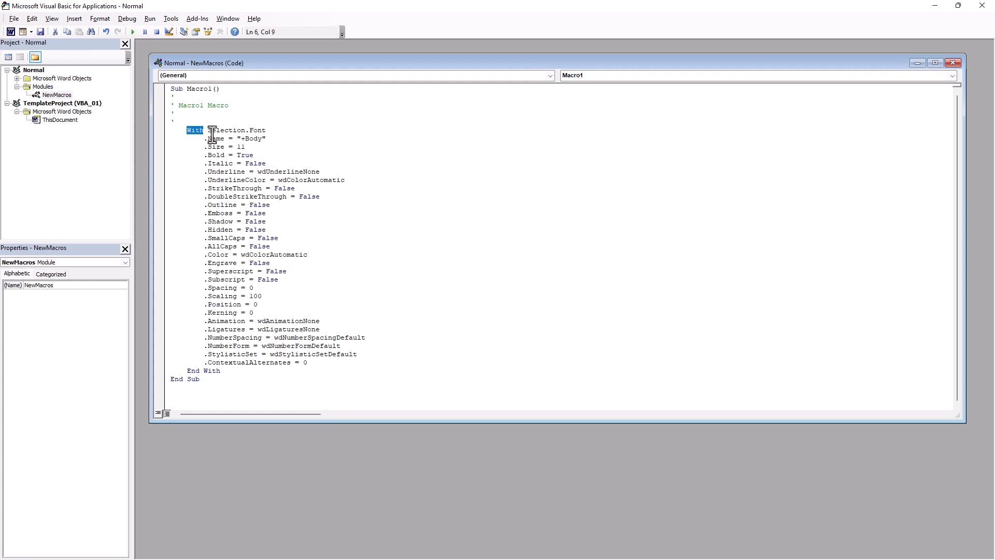
drag(208, 131, 249, 132)
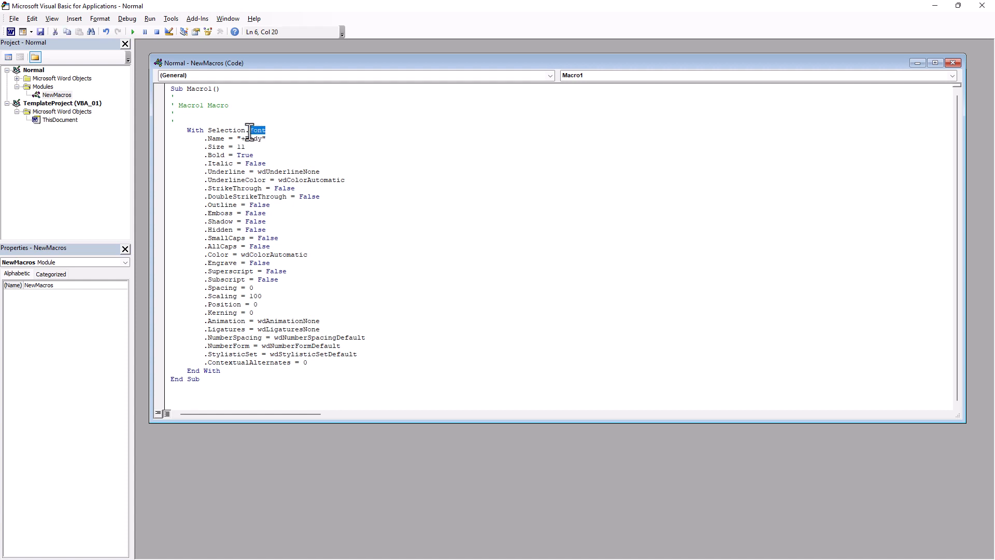
click(217, 147)
click(228, 164)
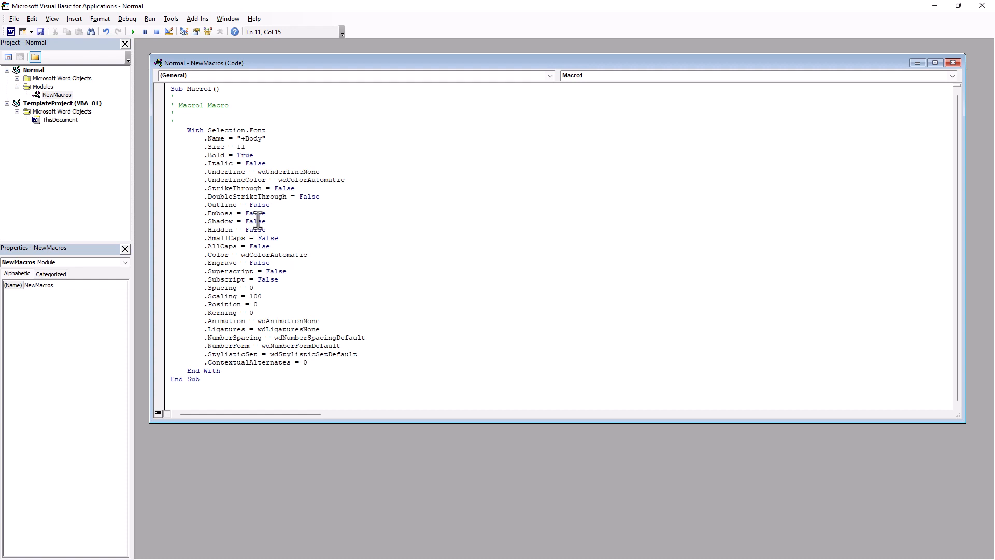
- Delete the whole Macro1 procedure with the font settings code and close the Visual Basic editor
drag(222, 396, 138, 87)
key(Delete)
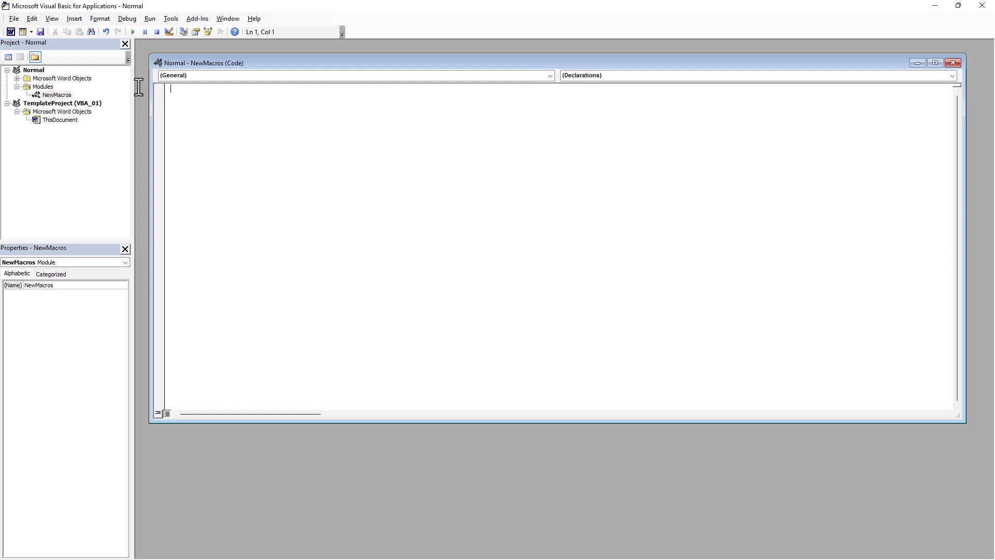
click(981, 6)
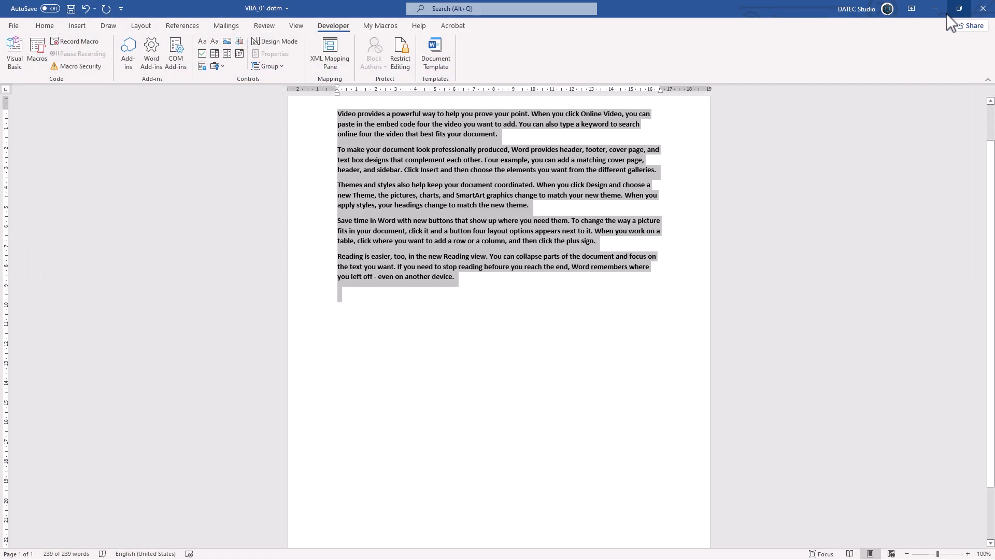
- Start recording Macro1 and apply the Paragraph dialog to the selected text with its existing settings
click(86, 45)
click(518, 340)
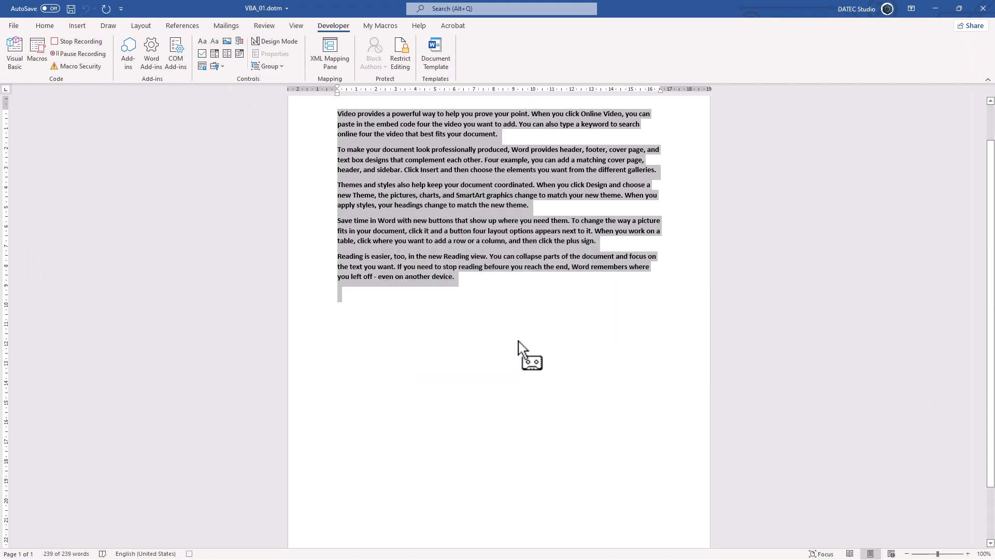
click(51, 27)
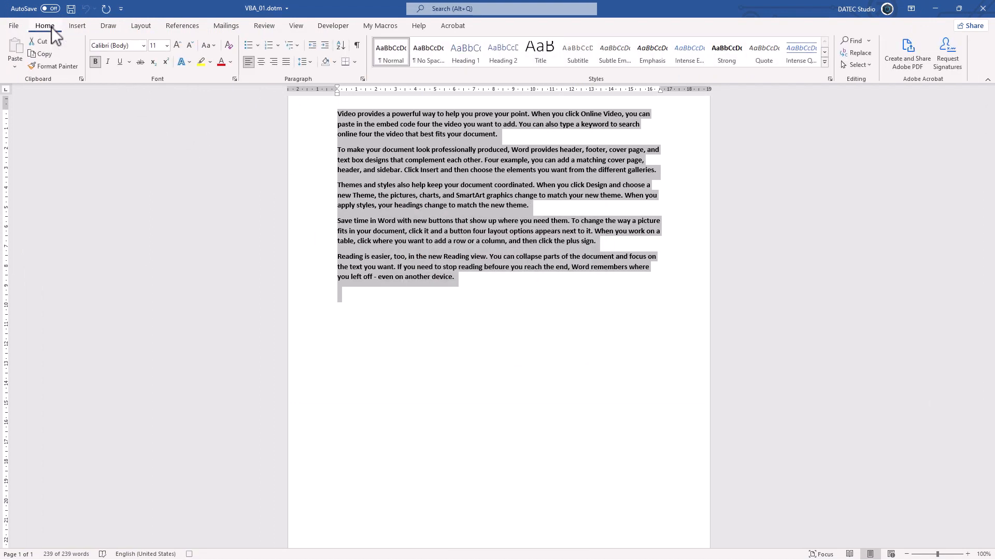
click(362, 79)
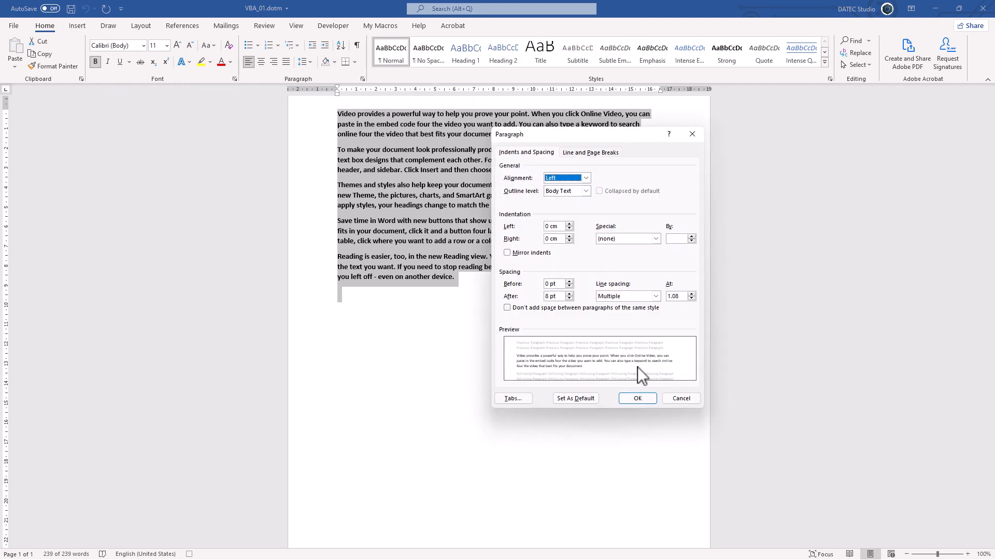
click(637, 397)
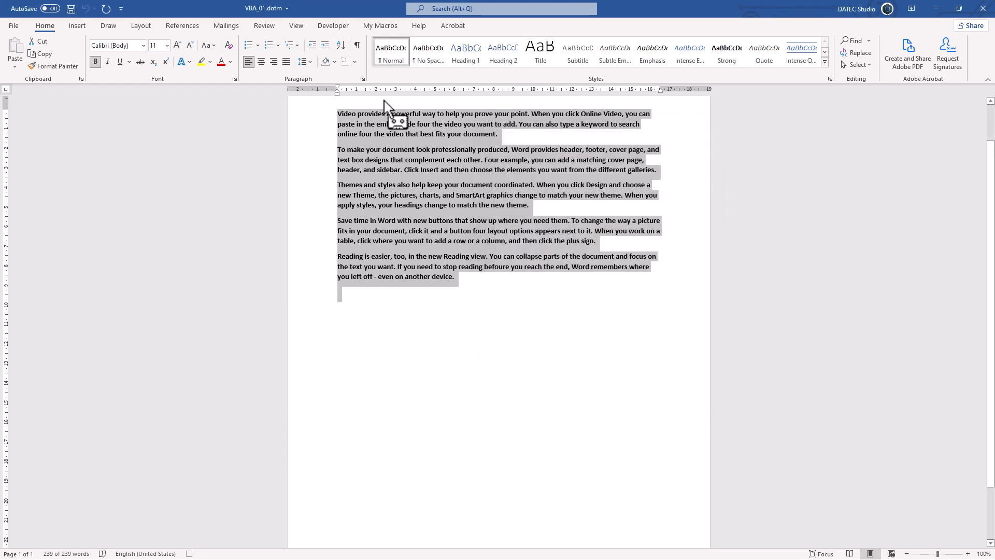
- Stop the macro recording and show the Macro1 code with the ParagraphFormat settings in the Visual Basic editor
click(344, 30)
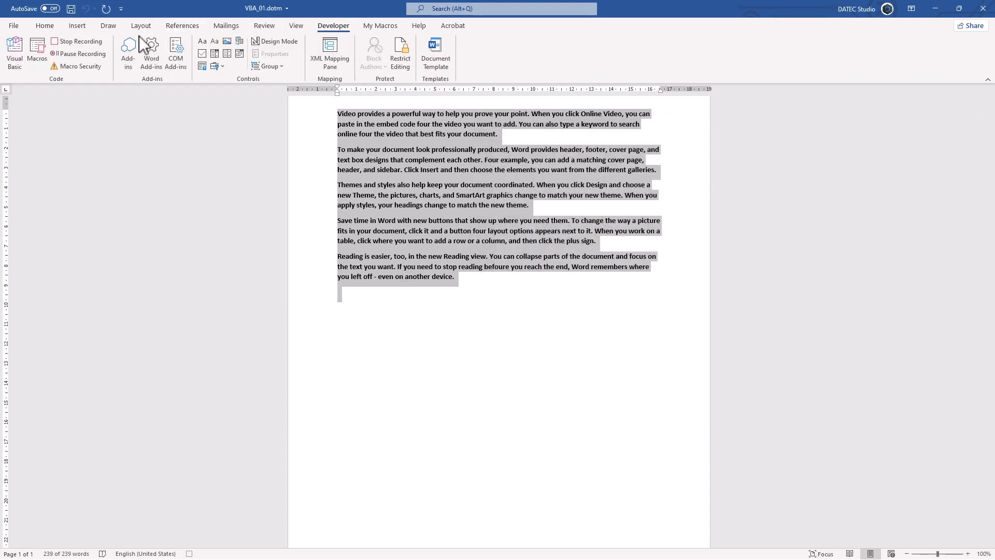
click(88, 45)
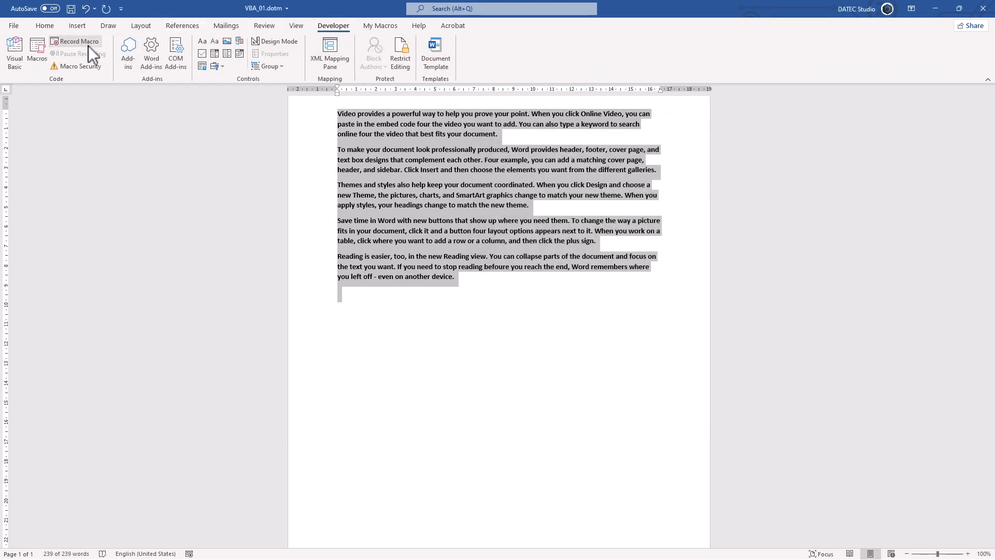
click(45, 51)
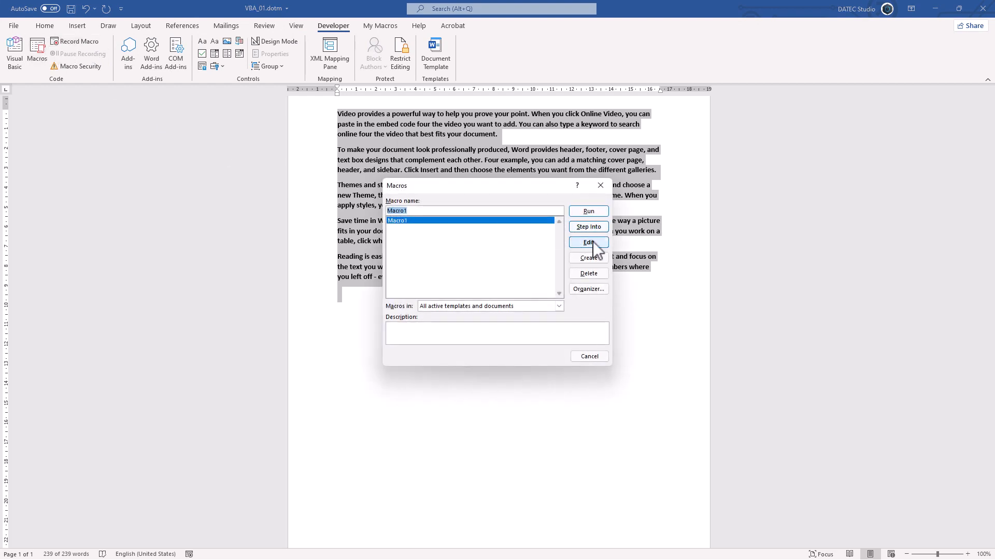
click(594, 355)
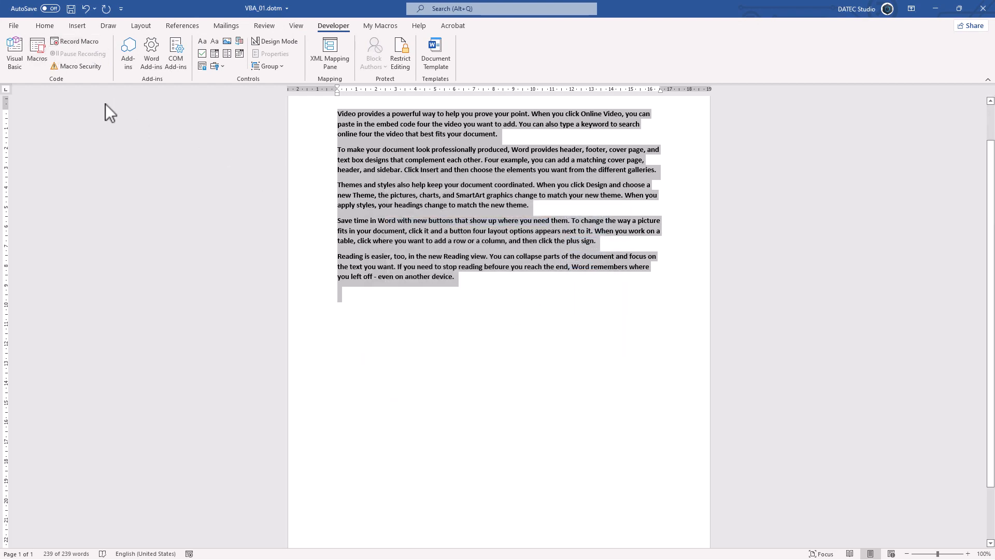
click(17, 56)
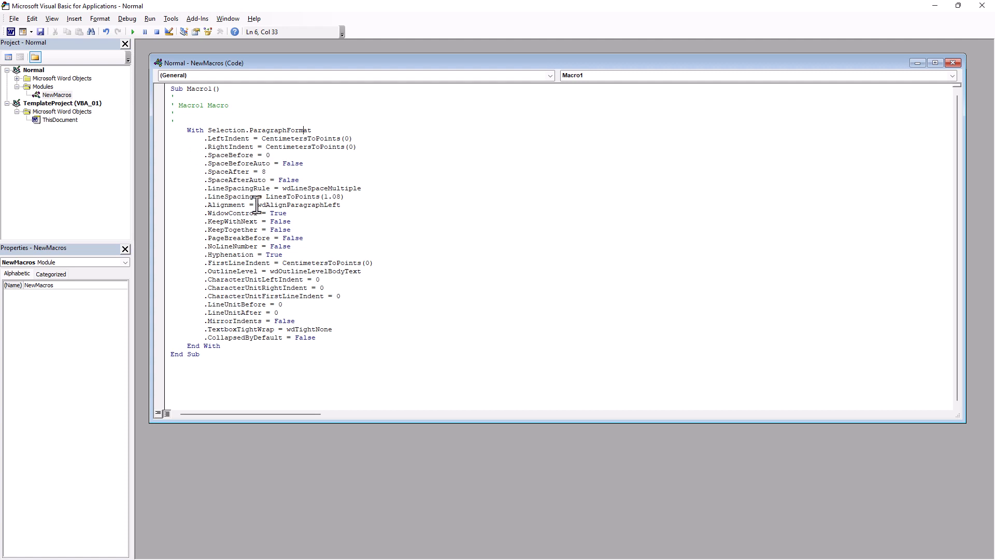
- Delete the whole Macro1 procedure with the ParagraphFormat code and return to the Word document
drag(228, 378, 147, 83)
key(Delete)
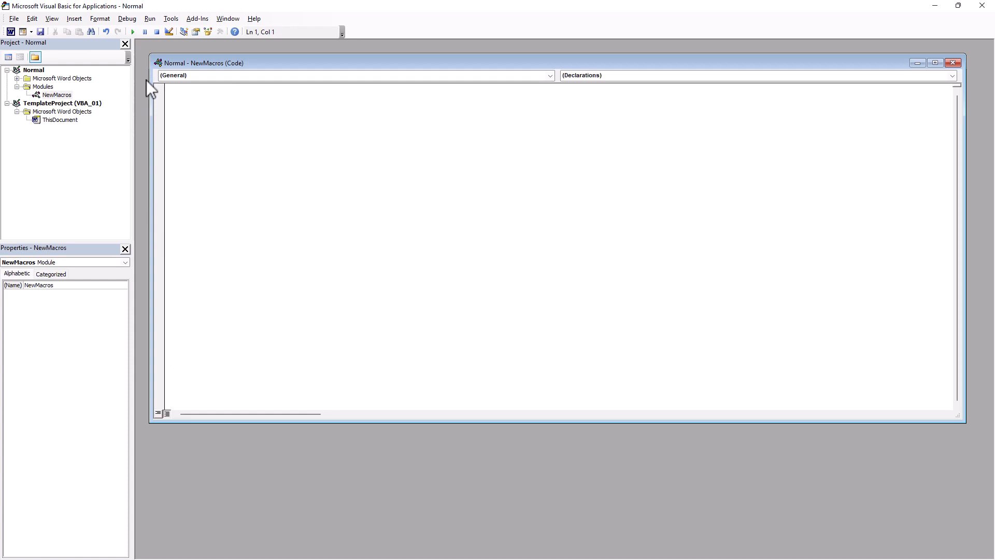
click(11, 31)
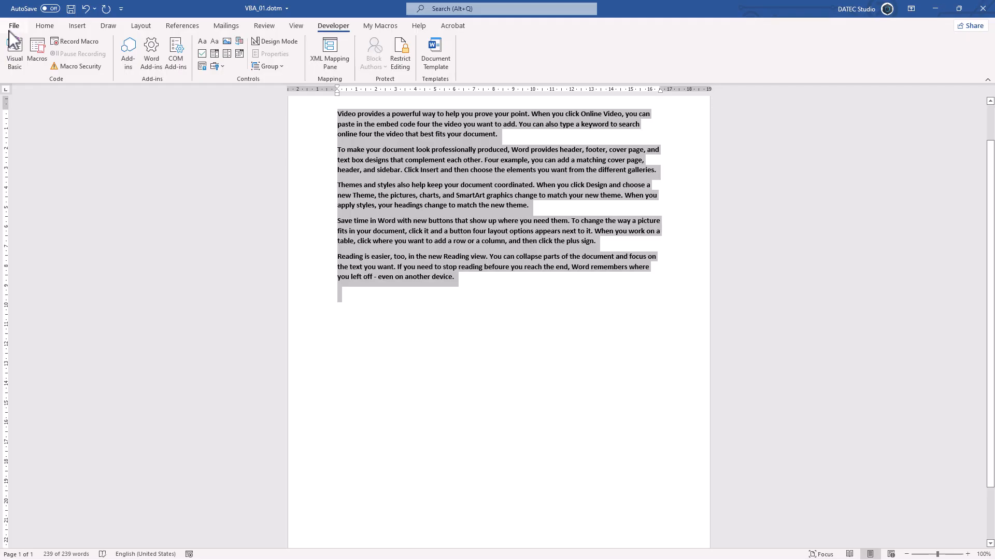
- Start recording Macro1 in All Documents (Normal.dotm) and apply the Page Setup dialog with its existing settings
click(81, 42)
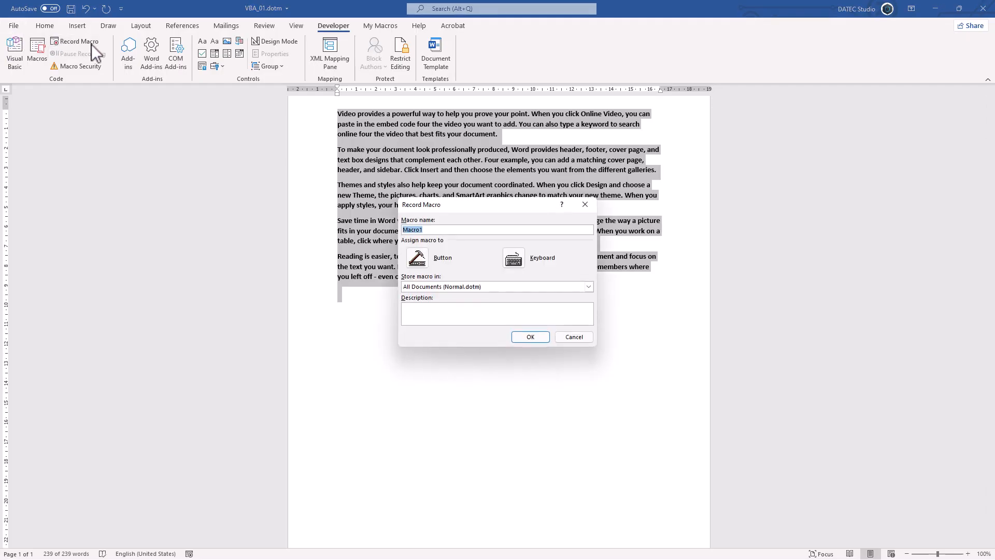
click(530, 338)
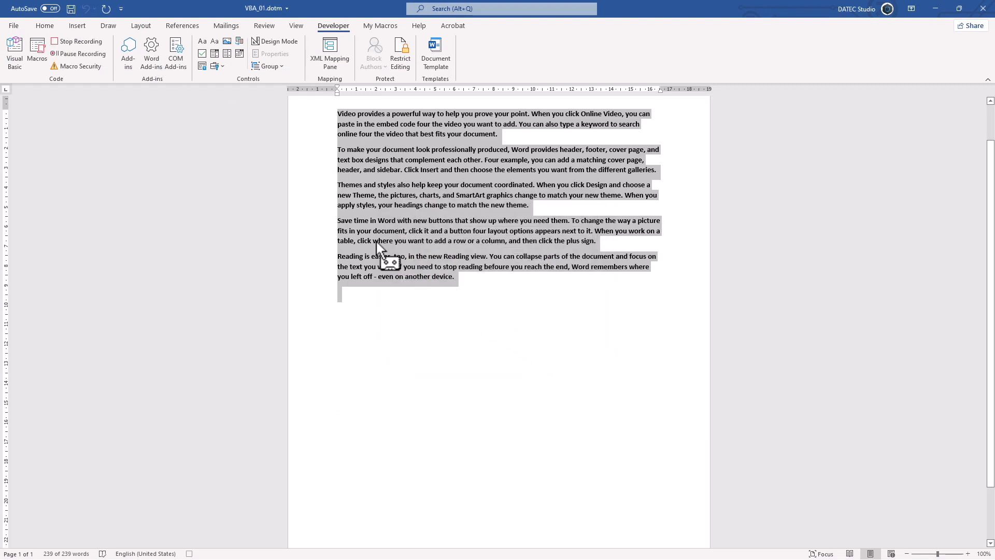
click(135, 30)
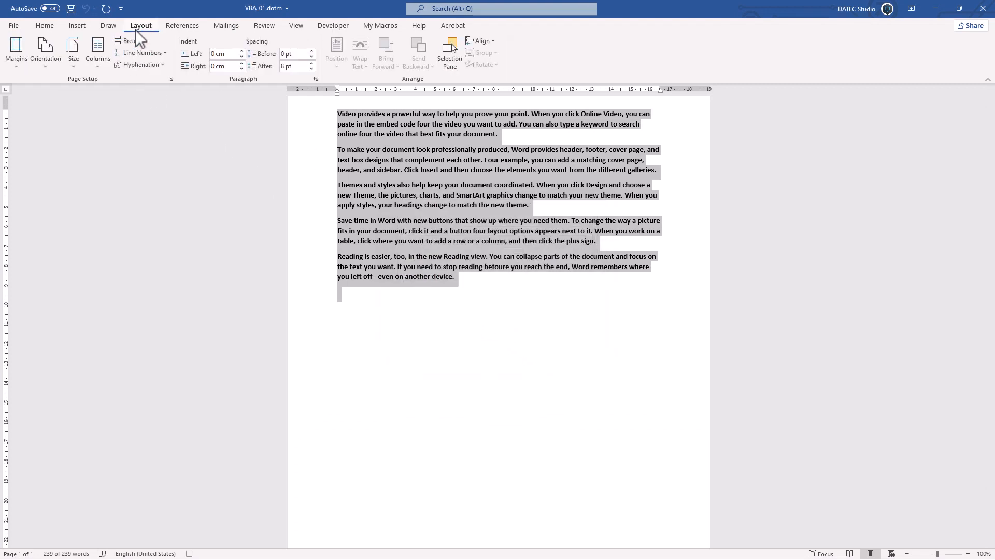
click(171, 79)
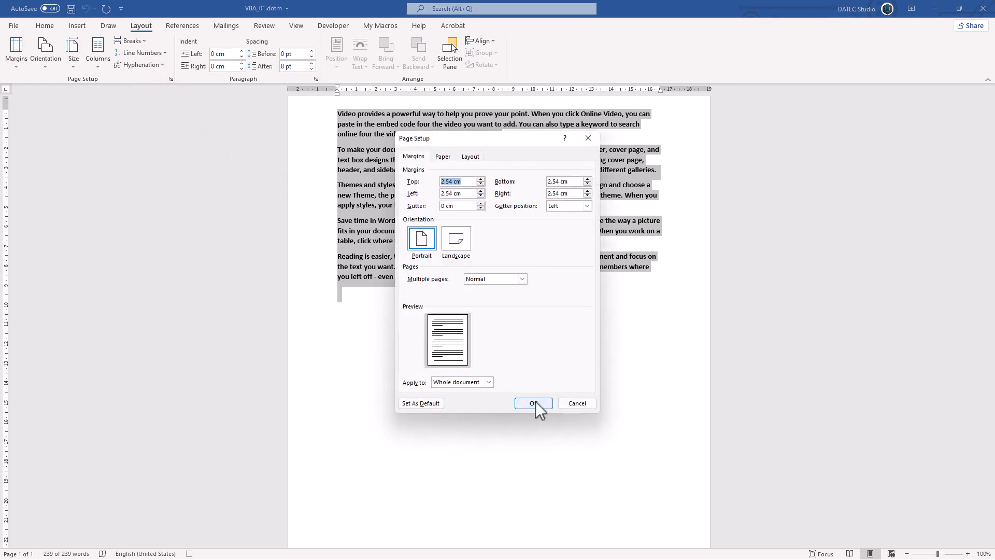
click(534, 403)
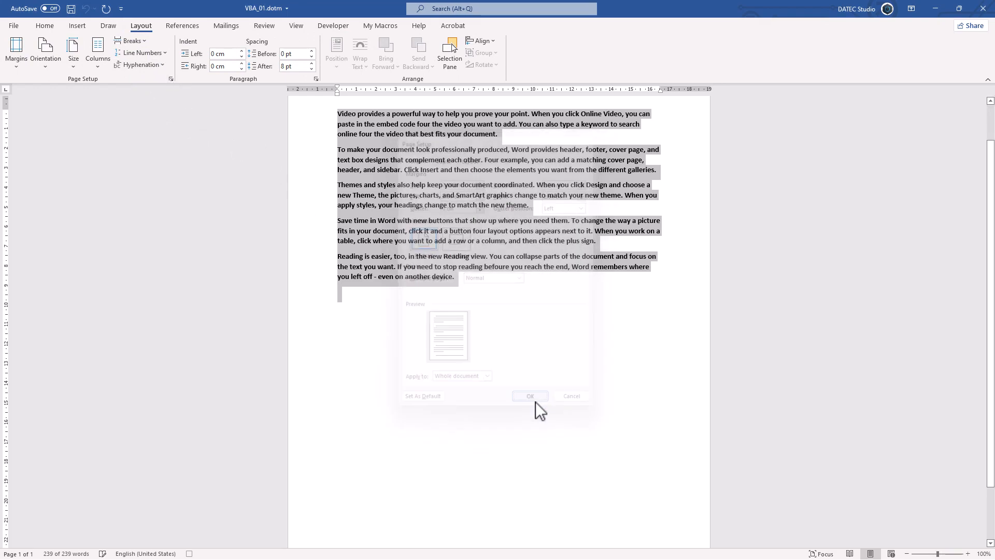
- Apply the Paragraph dialog with its existing settings and insert a bottom-of-page footnote with continuous 1, 2, 3 numbering
click(316, 79)
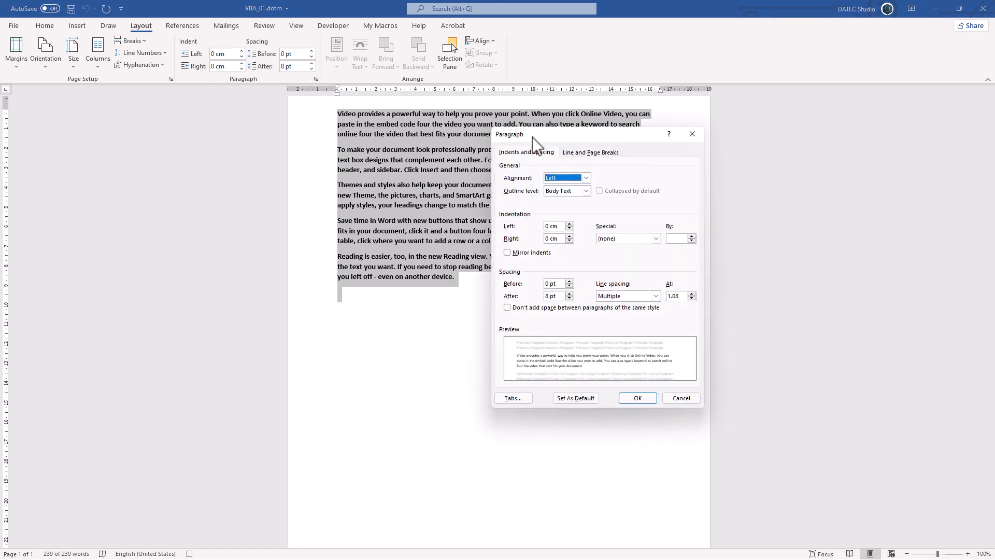
click(637, 398)
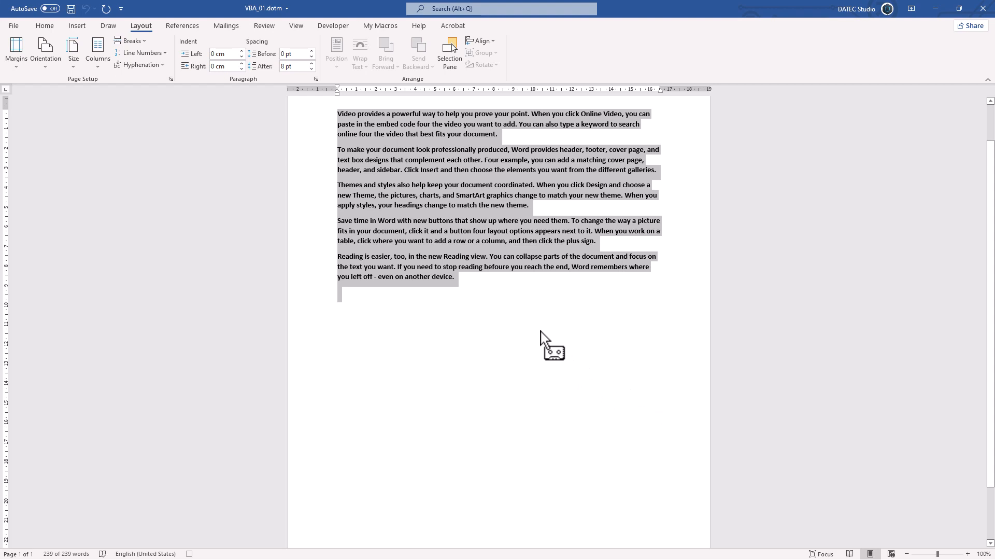
click(197, 30)
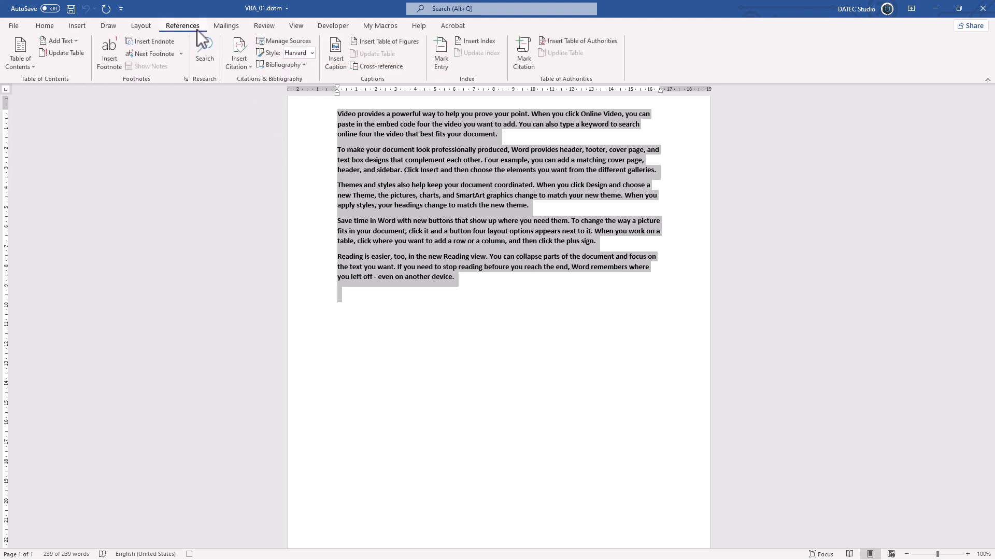
click(185, 79)
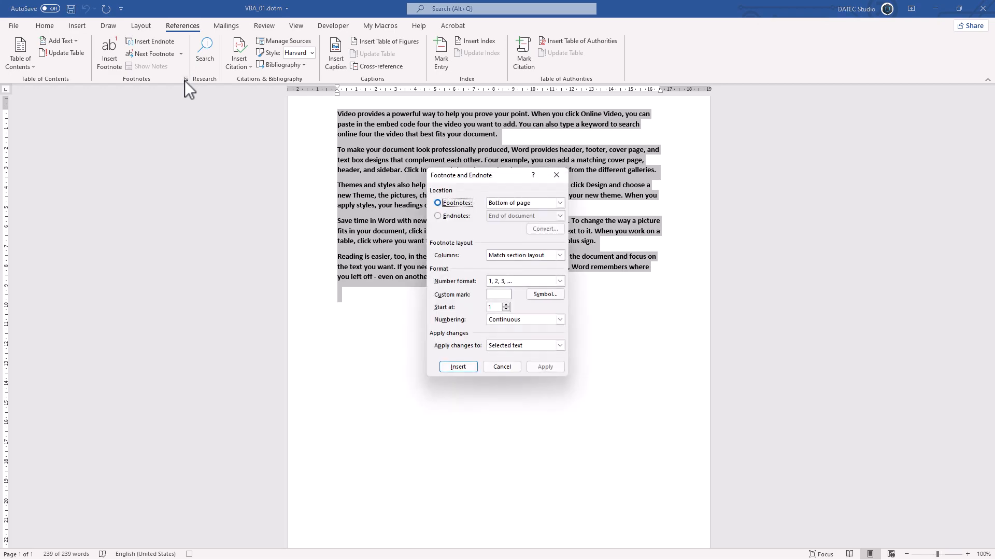
click(467, 365)
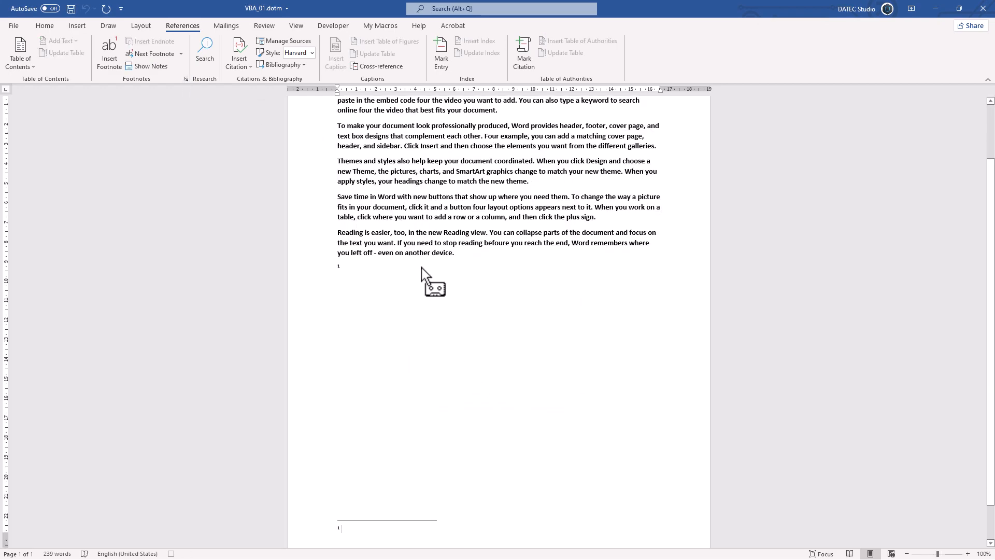
- Stop the recording of the page setup, paragraph and footnote actions and open Macro1 for editing
click(333, 26)
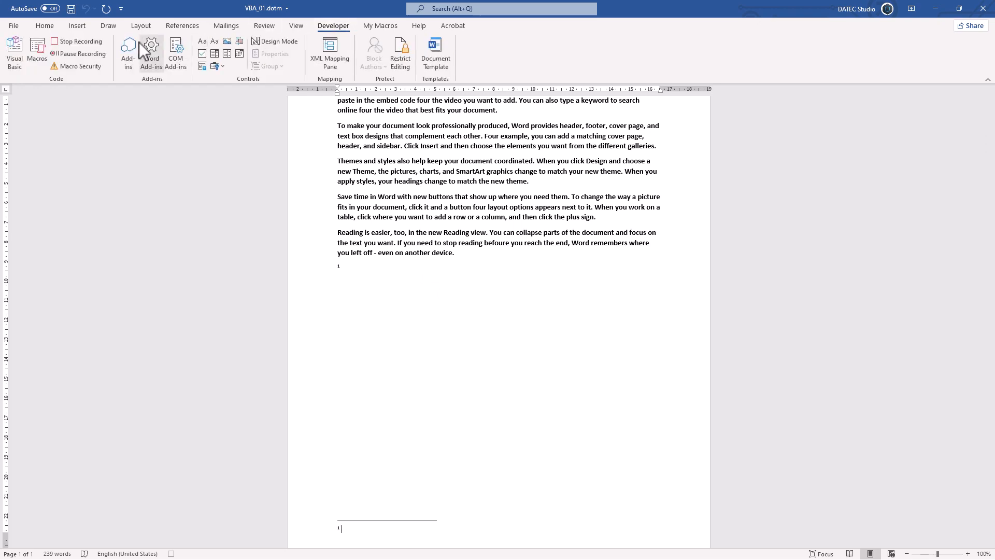
click(73, 41)
click(40, 61)
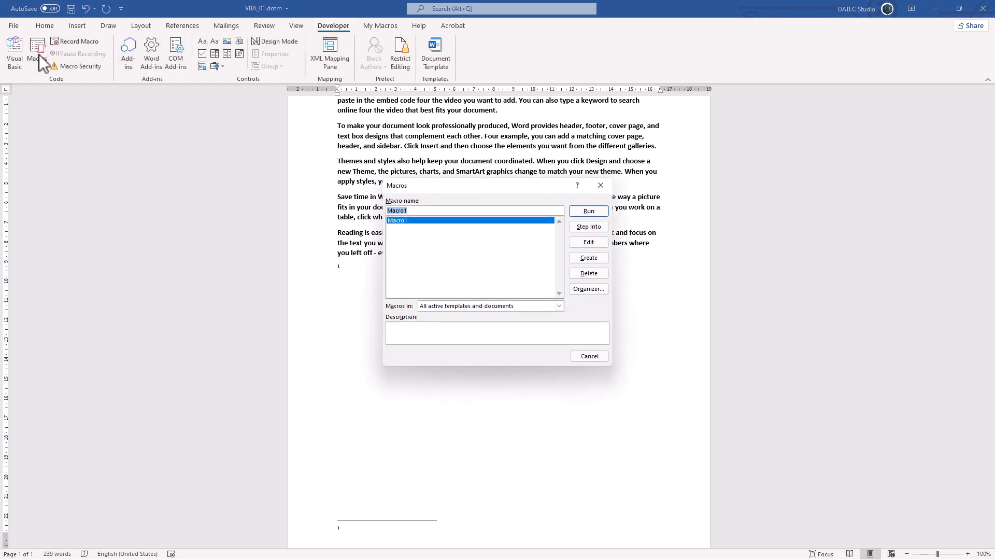
click(586, 246)
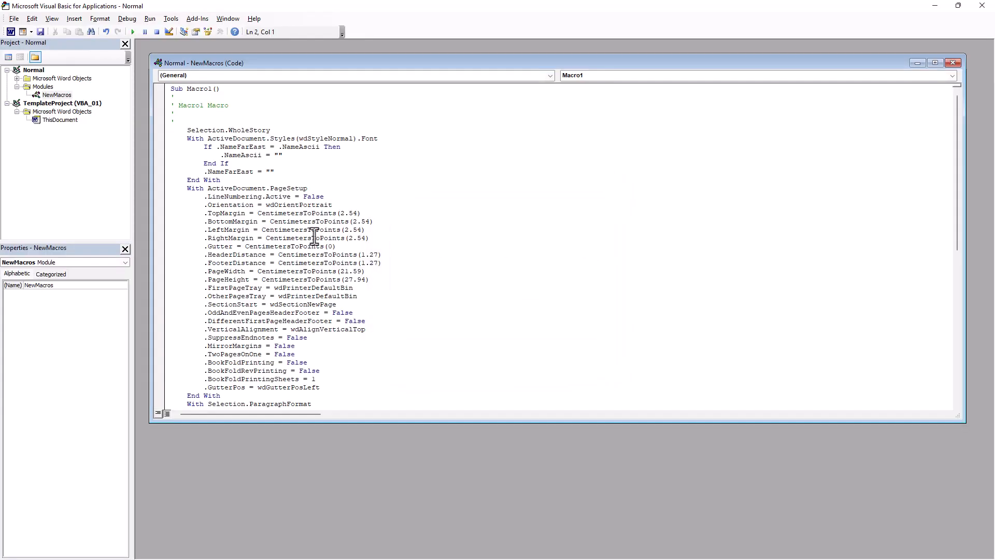
- Examine the Macro1 code from Selection.WholeStory through the ActiveDocument.PageSetup and Selection.ParagraphFormat blocks
scroll(215, 166, down, 1)
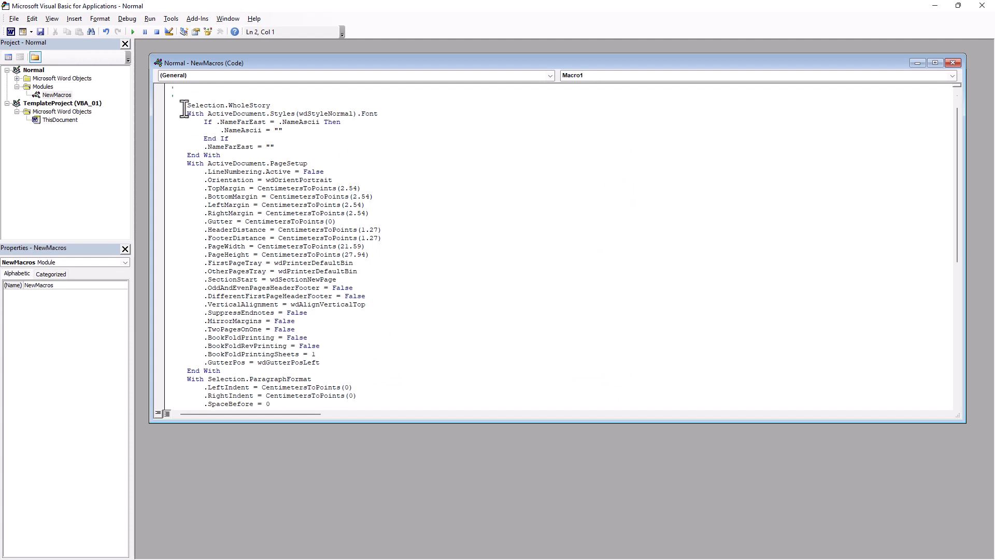
drag(186, 106, 277, 105)
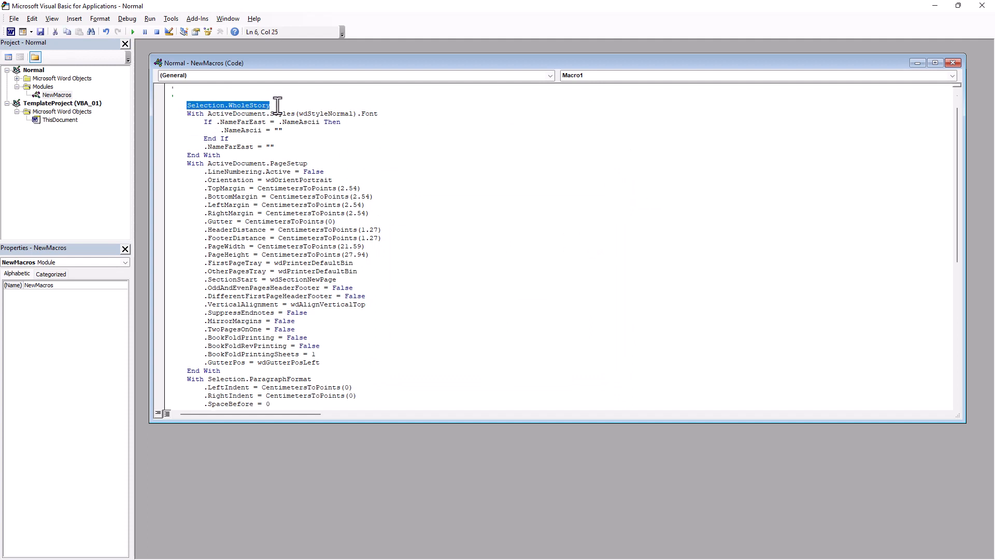
click(226, 113)
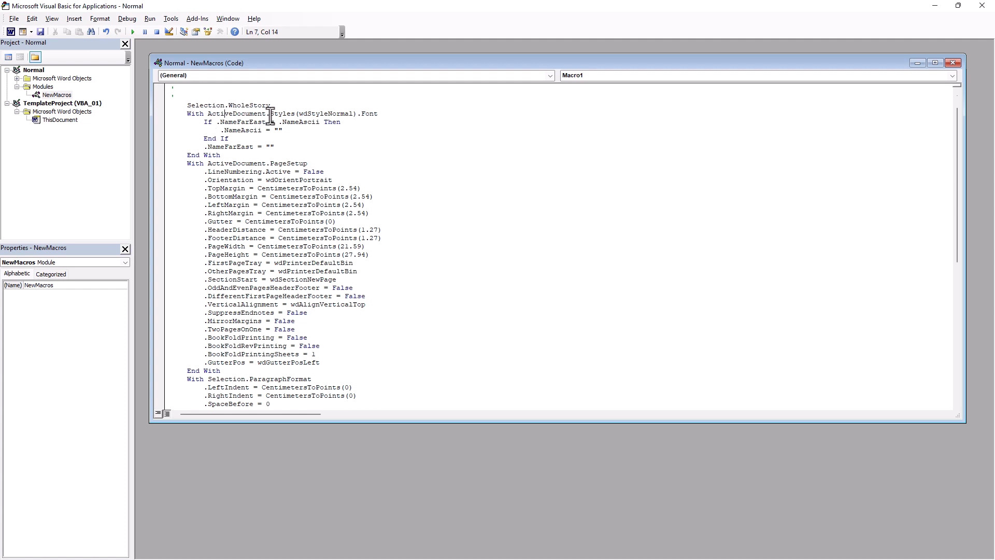
scroll(256, 137, down, 2)
scroll(256, 136, up, 2)
double_click(273, 164)
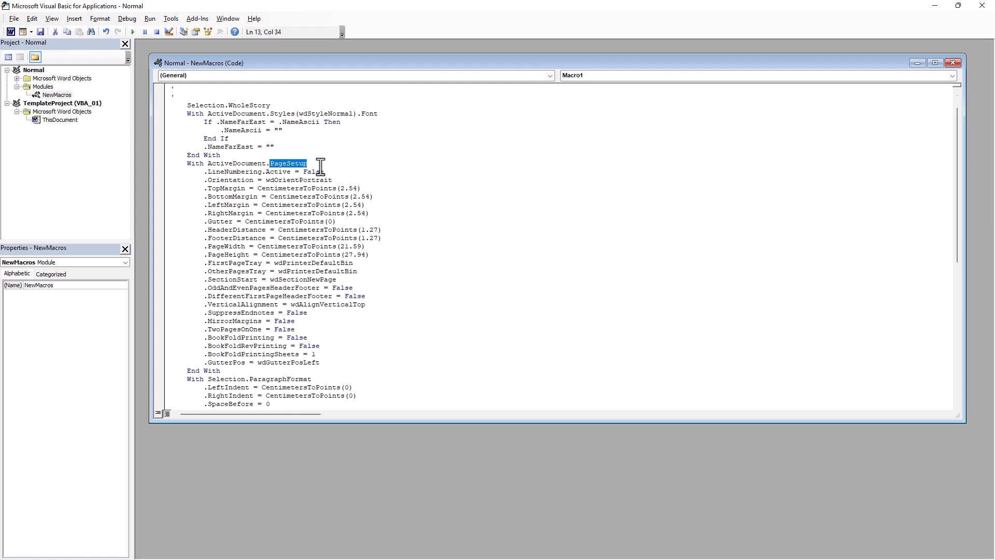
click(231, 163)
scroll(218, 290, down, 6)
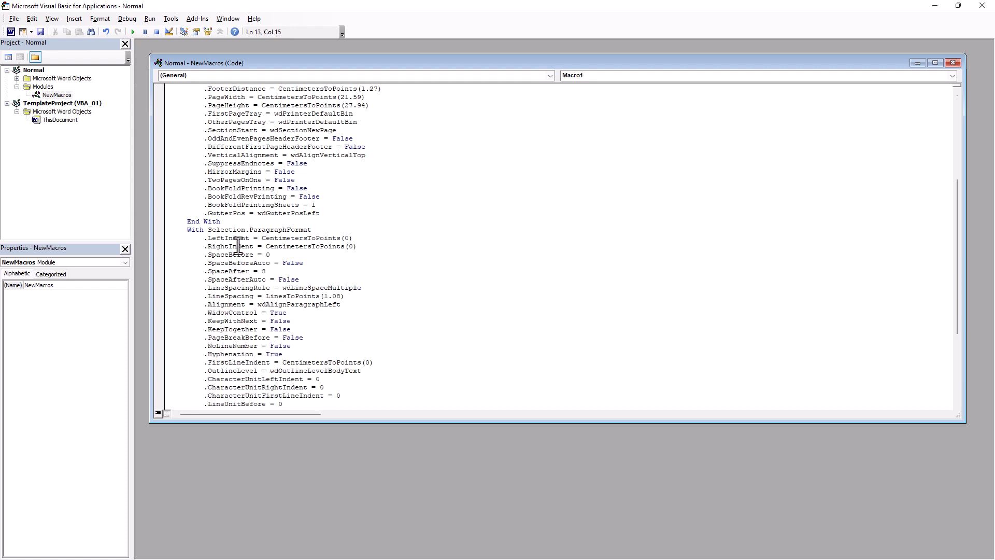
drag(250, 229, 319, 228)
scroll(319, 228, down, 6)
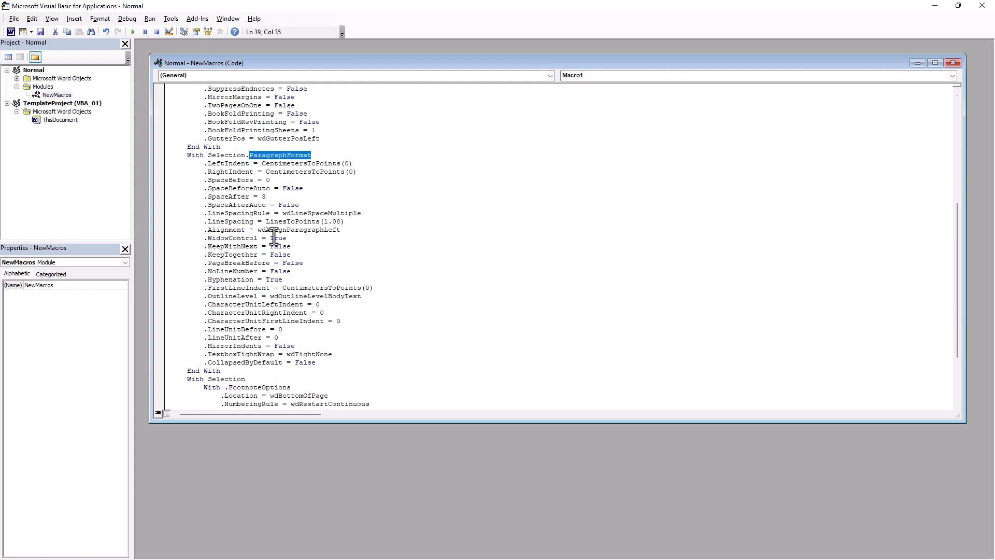